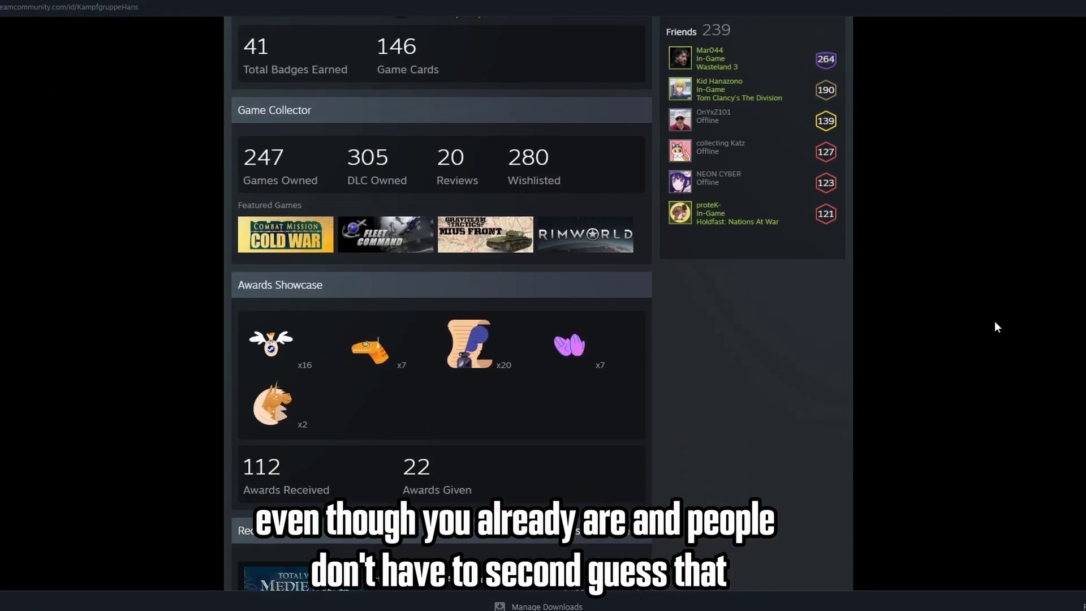
scroll(995, 321, "down", 3)
scroll(841, 330, "down", 2)
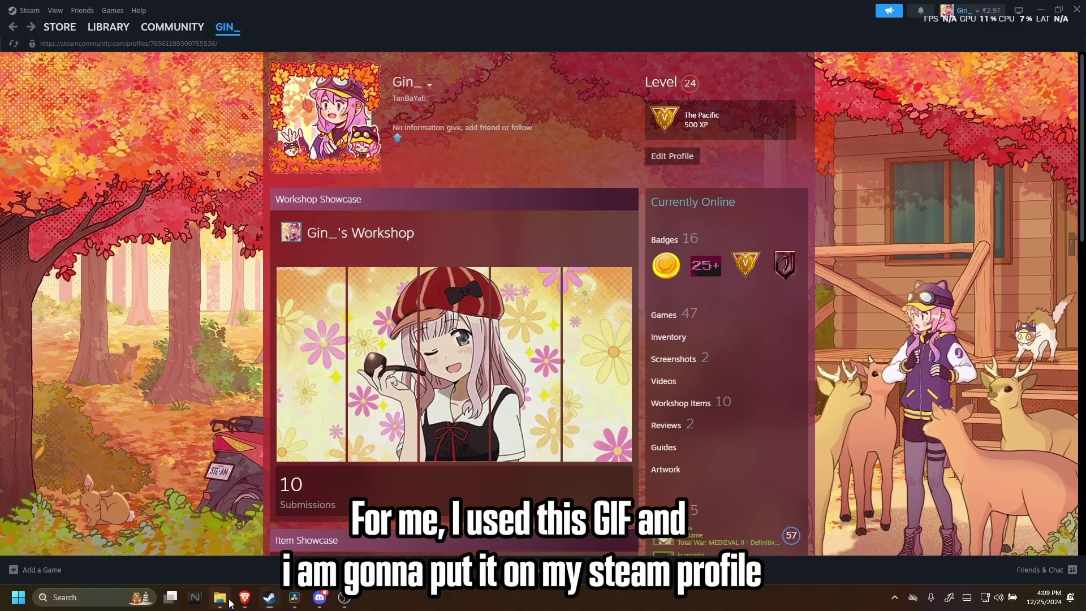
Preview chika-chika-anime.gif from its File Explorer folder
left_click(226, 599)
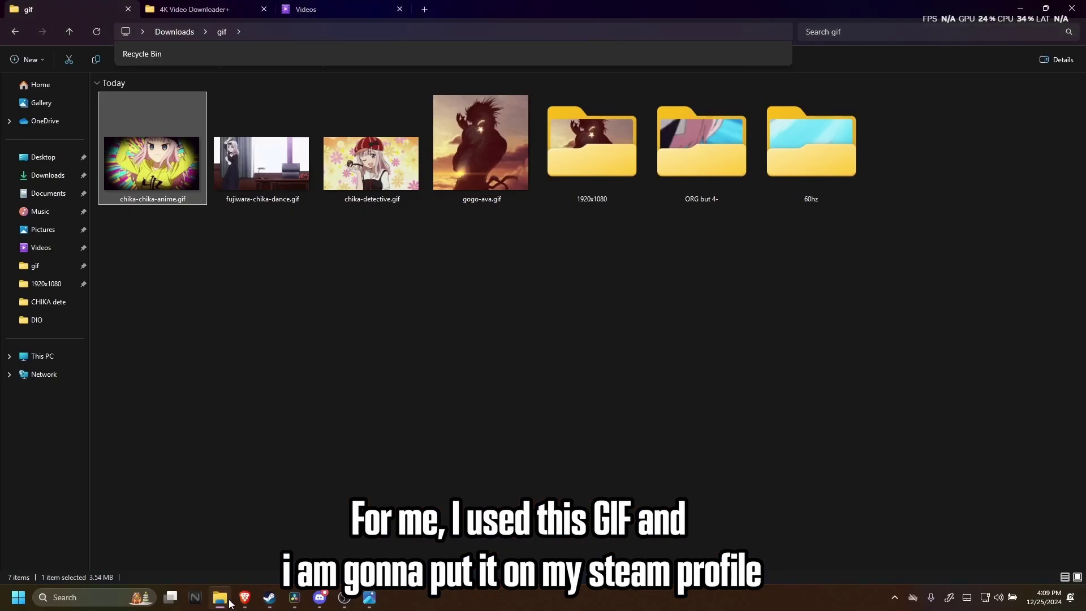
double_click(163, 119)
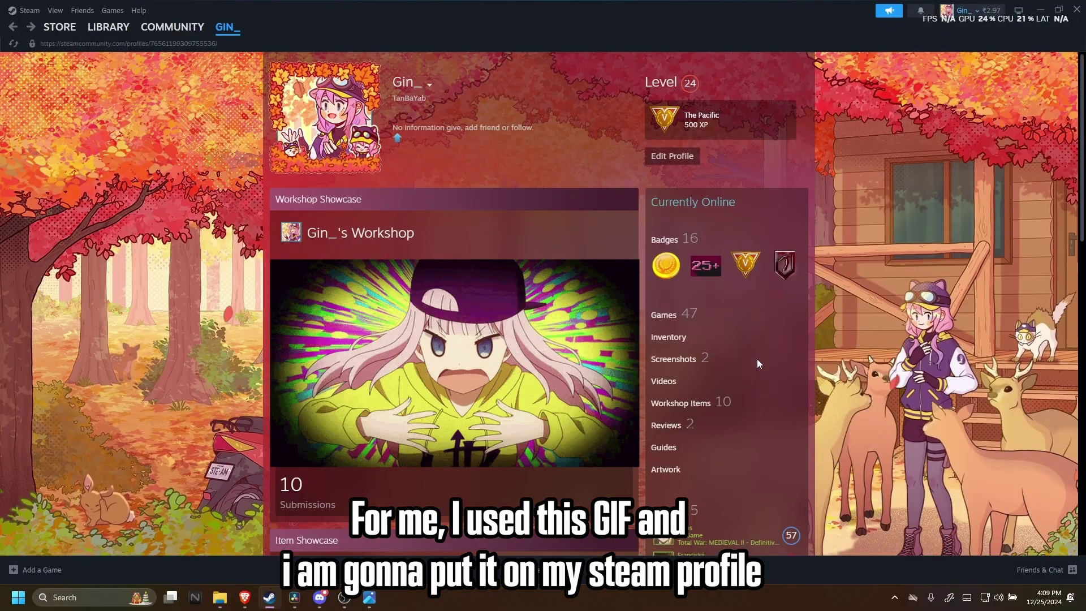
scroll(437, 450, "up", 2)
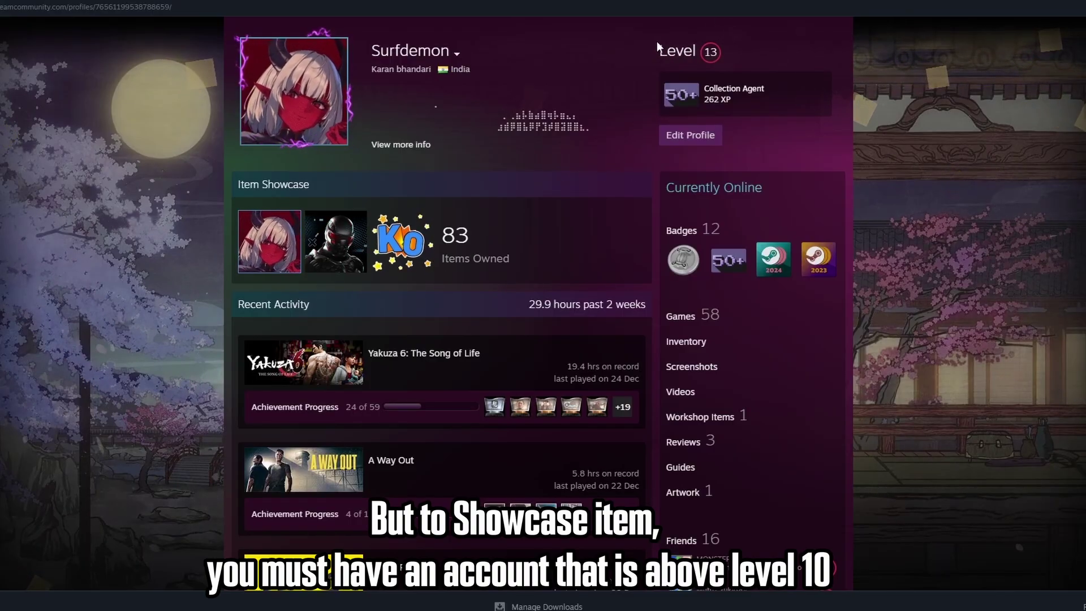
Highlight the Level 13 text on the Steam profile
left_click_drag(657, 40, 759, 46)
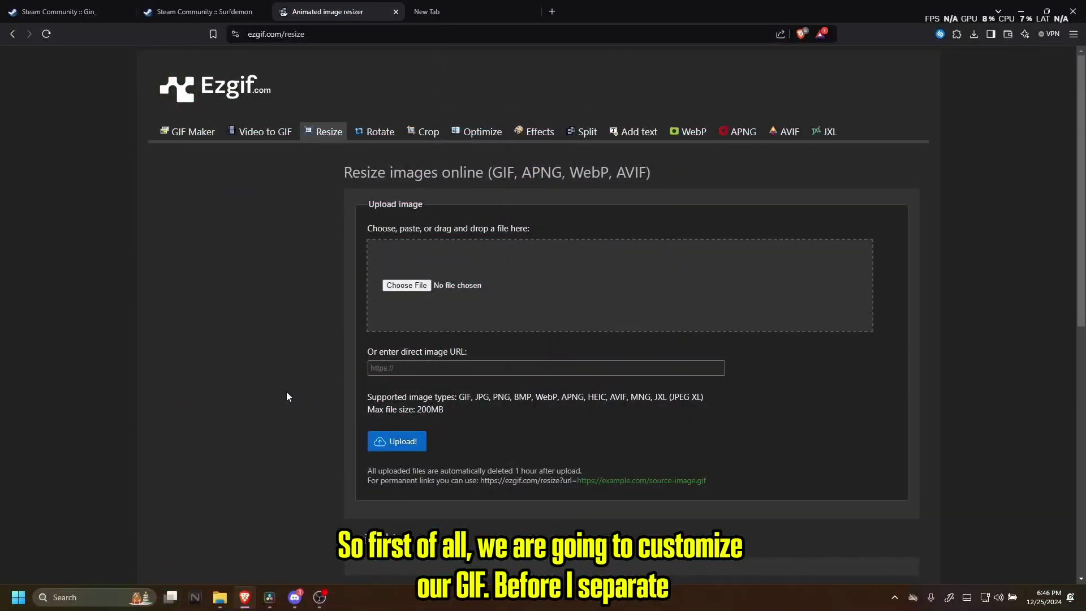
Switch between the Steam profile and Ezgif resizer tabs for the yakuza-3-kiryu-kazuma.gif upload
key("ctrl+1")
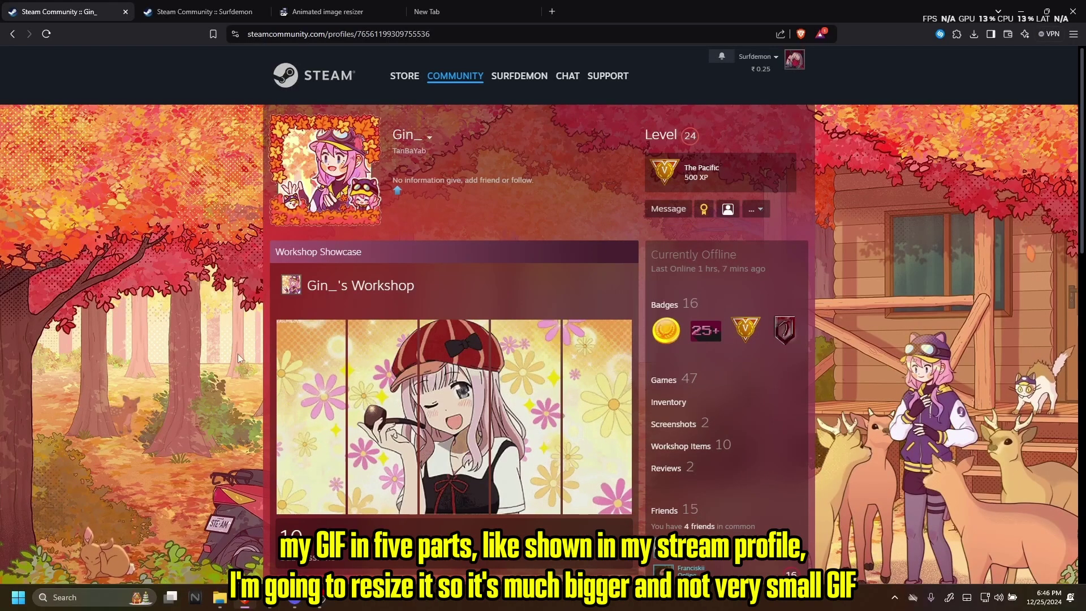
left_click(340, 8)
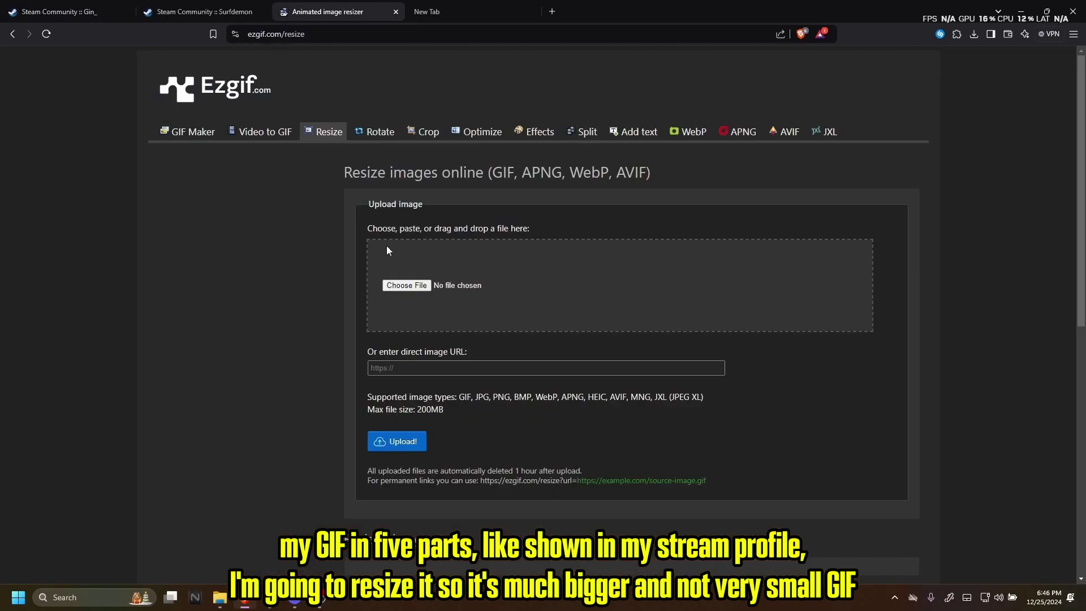
key("ctrl+1")
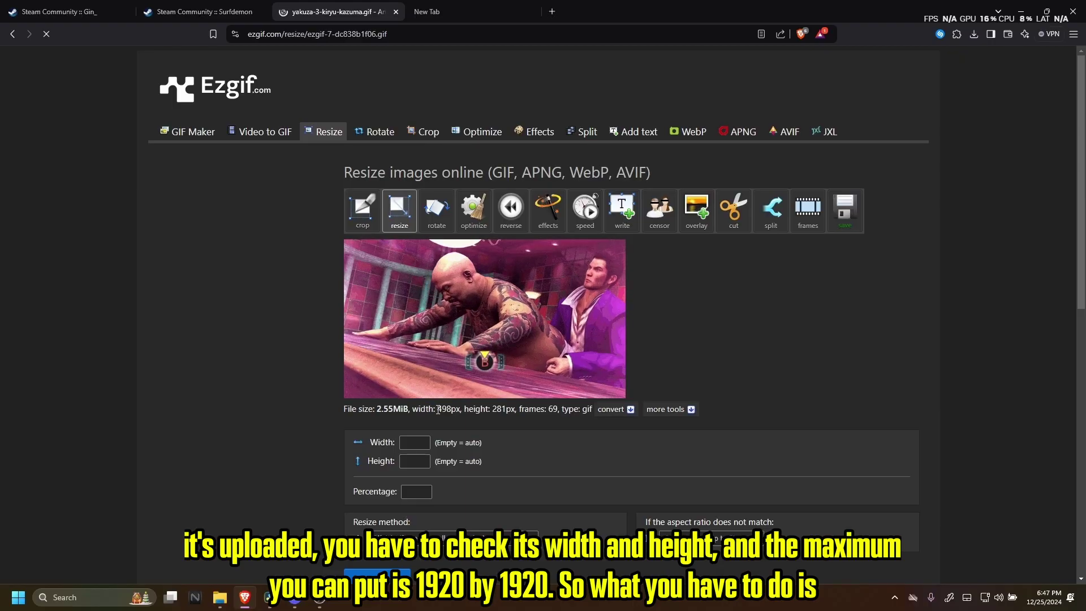
Highlight the GIF's 498×281 width and height in the file info line
left_click_drag(437, 409, 503, 410)
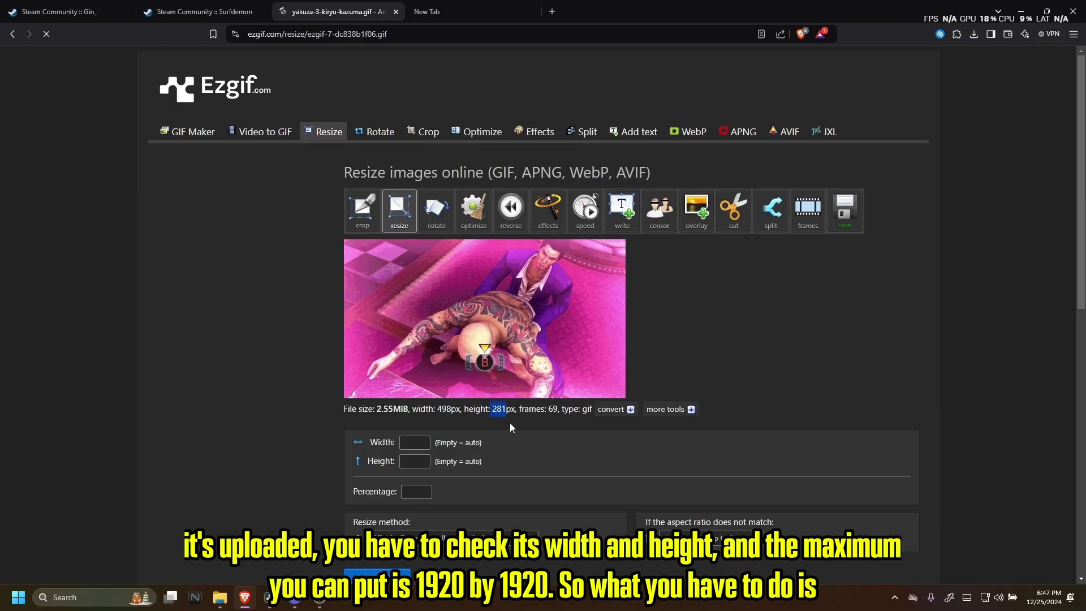
left_click(512, 429)
scroll(511, 429, "down", 2)
scroll(511, 429, "up", 1)
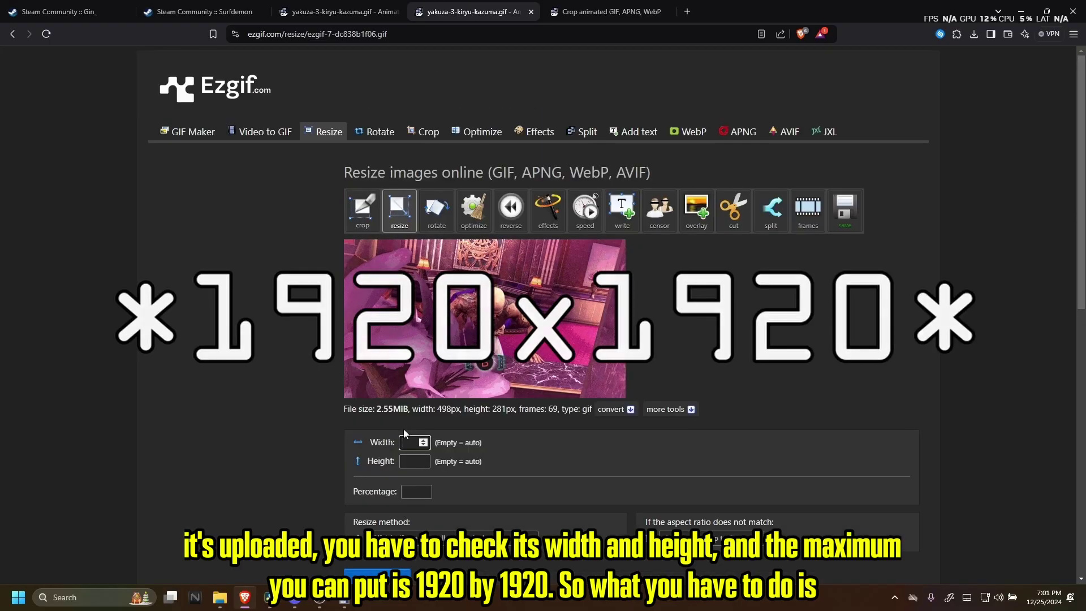
left_click_drag(412, 409, 505, 409)
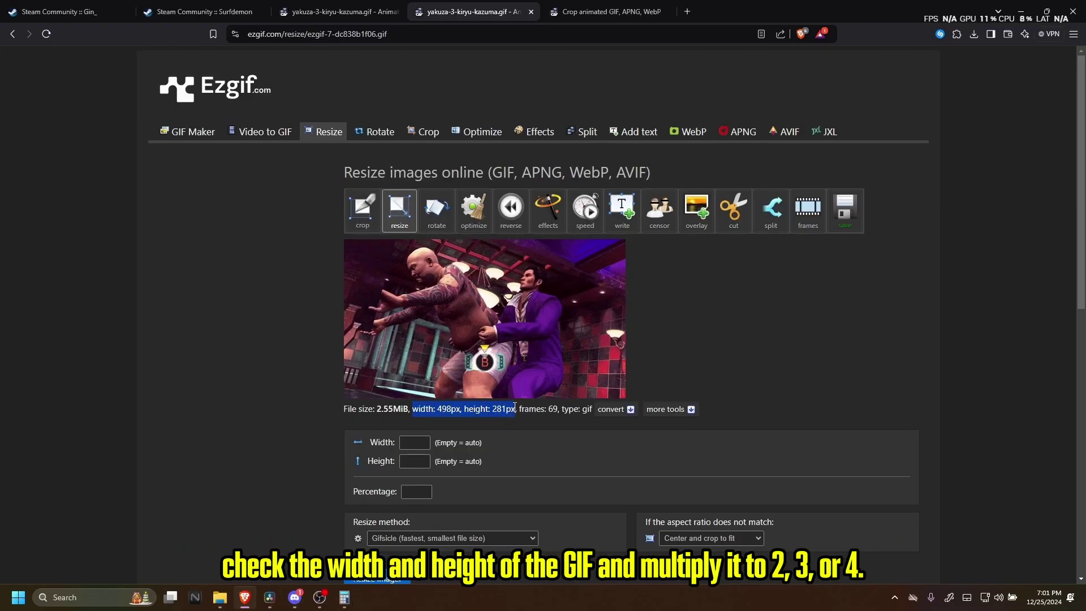
left_click(410, 408)
left_click_drag(411, 408, 516, 407)
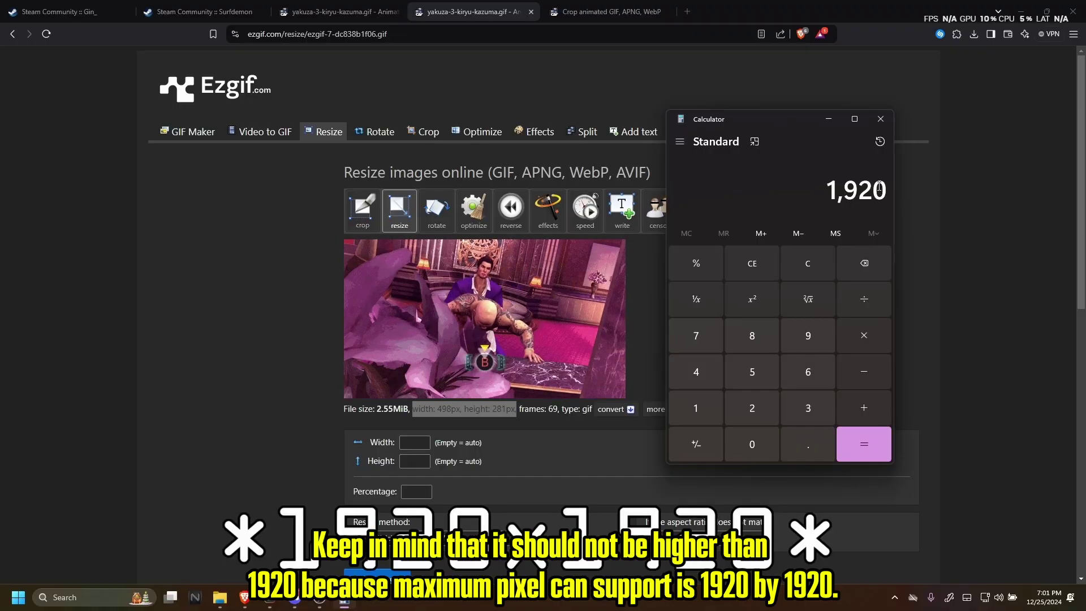
Compute 498×3 in Calculator and paste 1494 as the new width
left_click(580, 465)
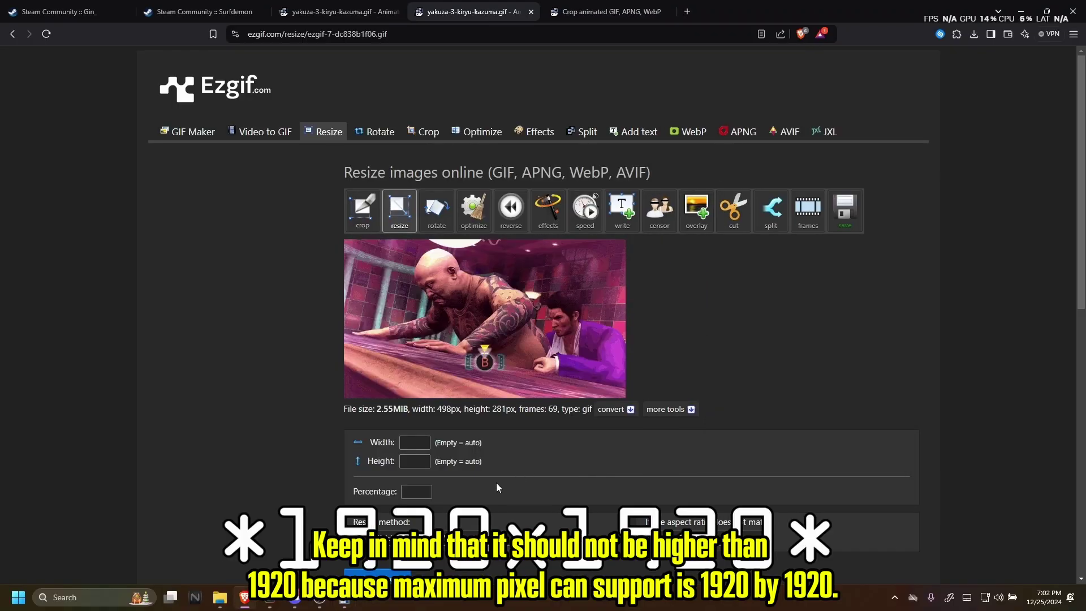
left_click(346, 599)
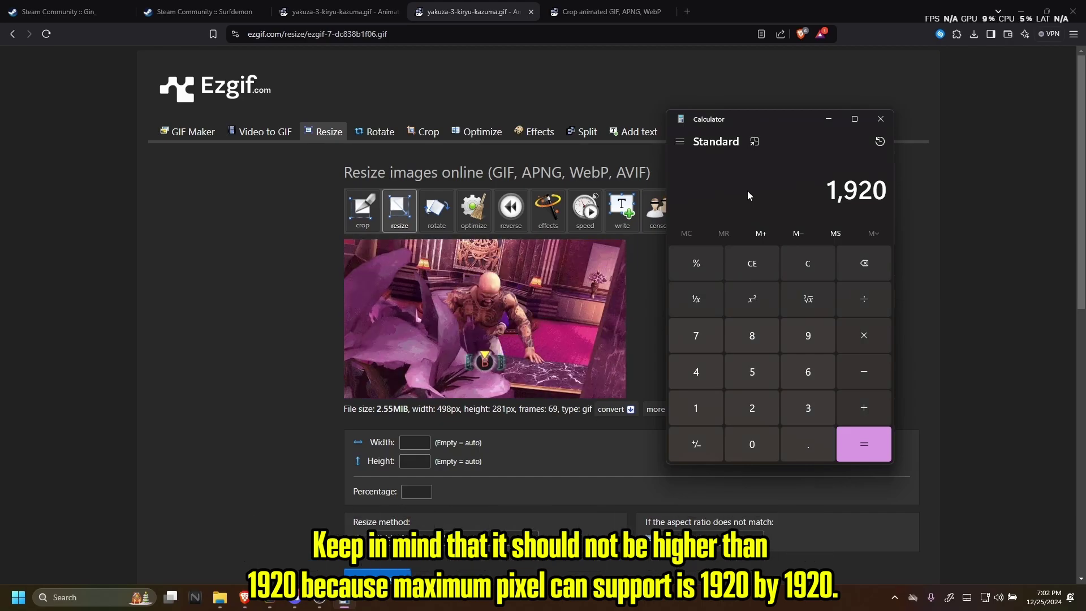
key("Escape")
left_click(696, 371)
left_click(808, 335)
left_click(751, 335)
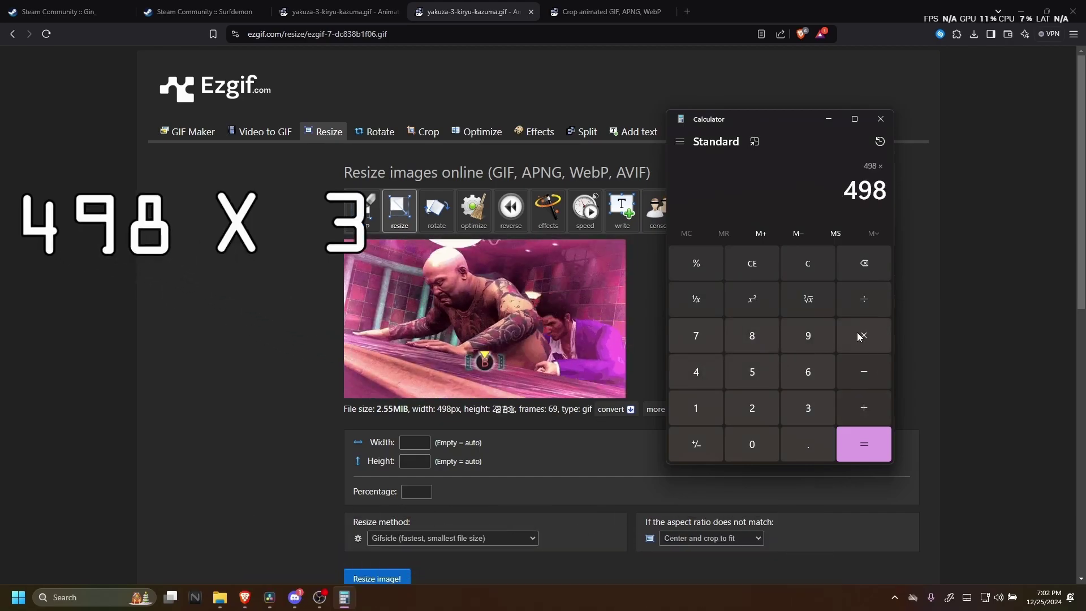
left_click(864, 335)
left_click(807, 408)
left_click(864, 444)
key("ctrl+c")
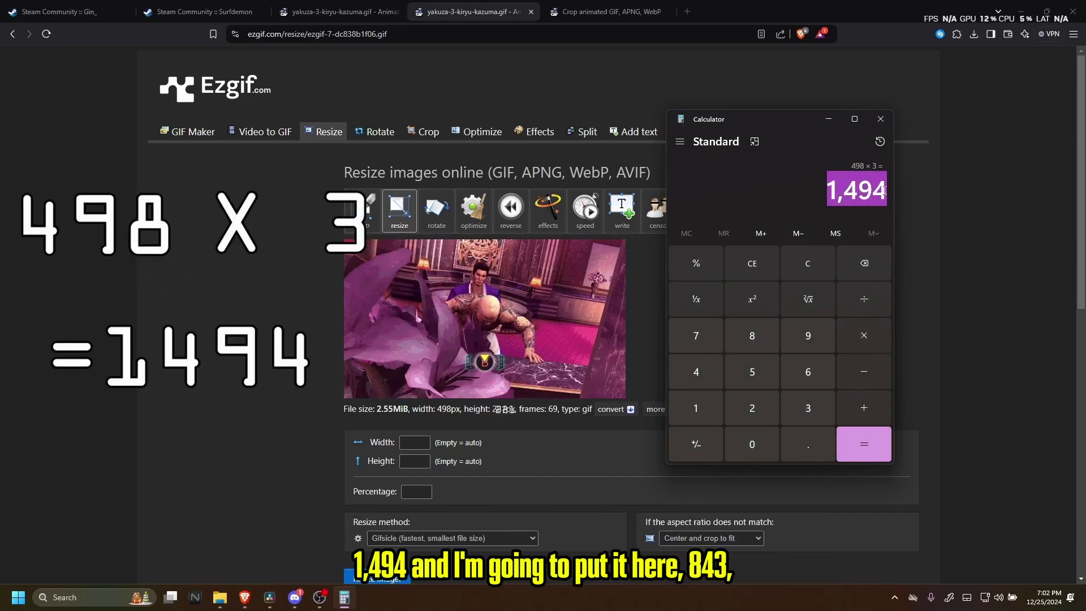
left_click(428, 437)
key("ctrl+v")
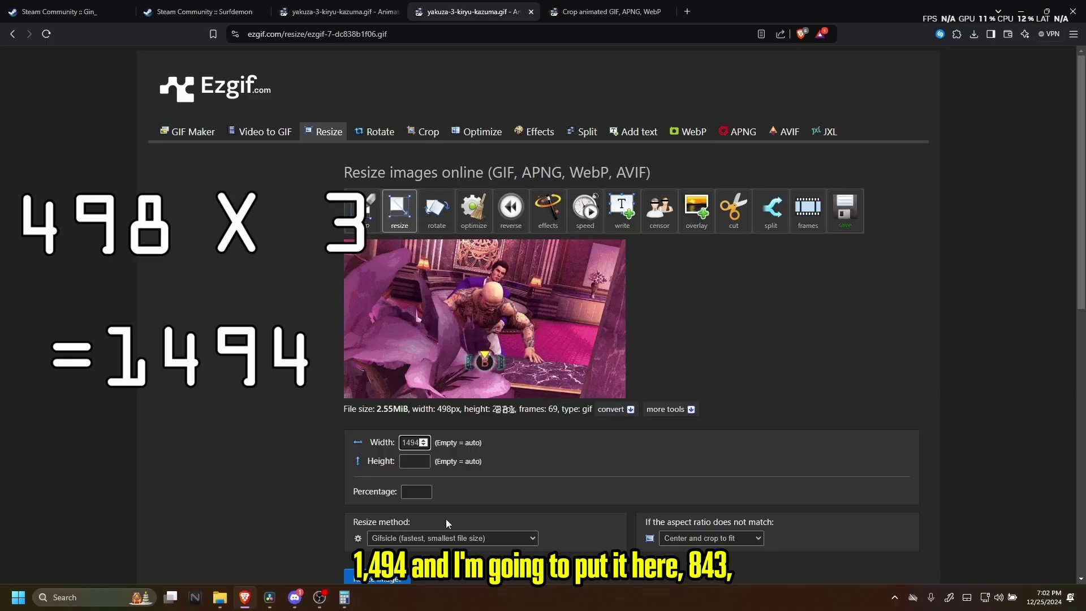
Compute 281×3, enter 843 as the height, and resize the GIF
key("alt+Tab")
key("Escape")
type("281*3=")
key("ctrl+c")
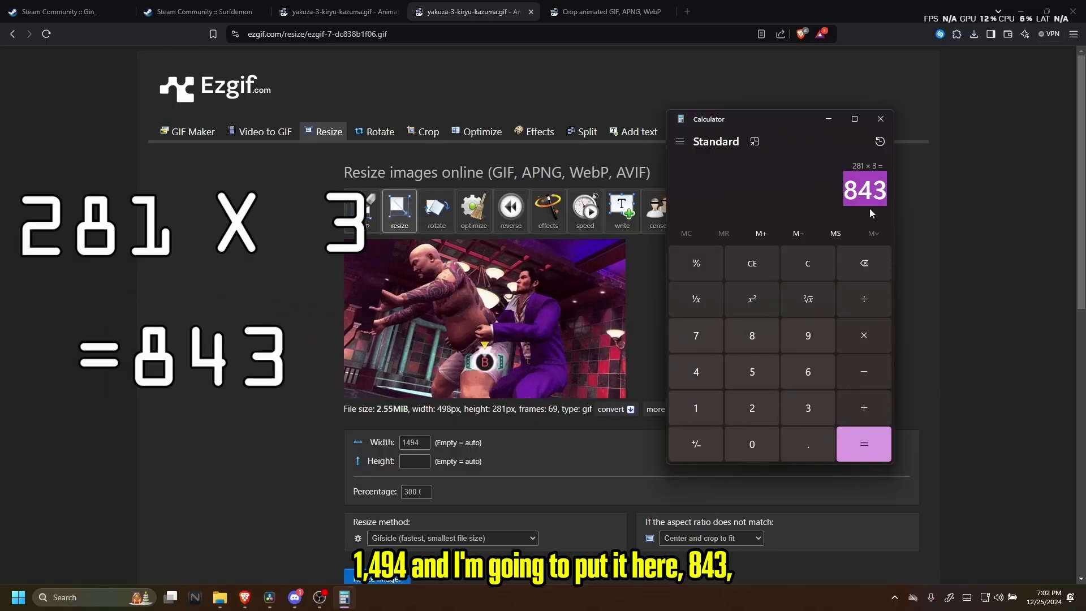
left_click(414, 460)
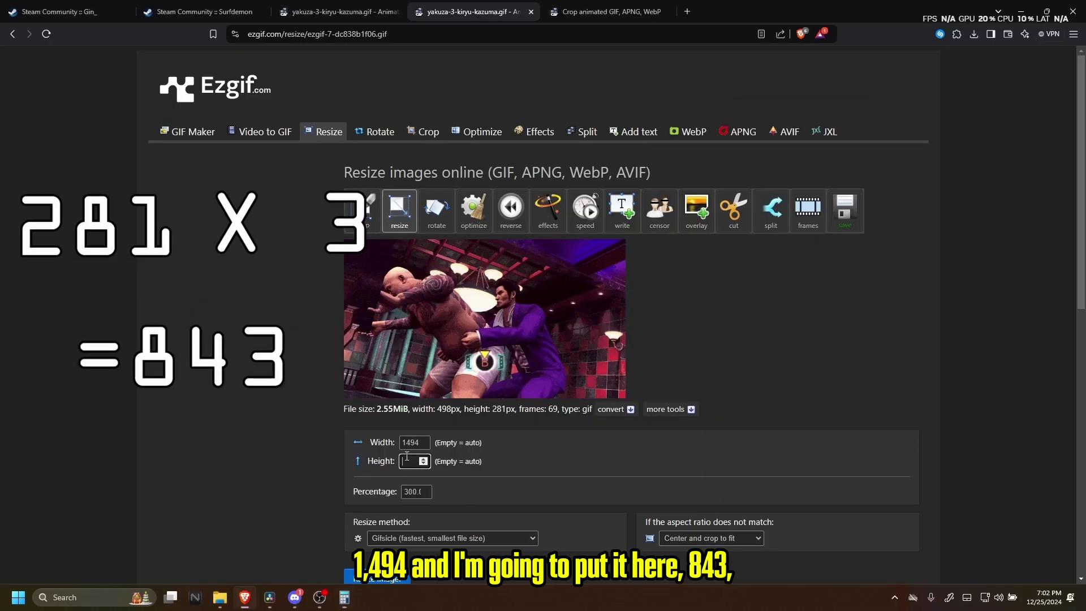
key("ctrl+v")
left_click(509, 468)
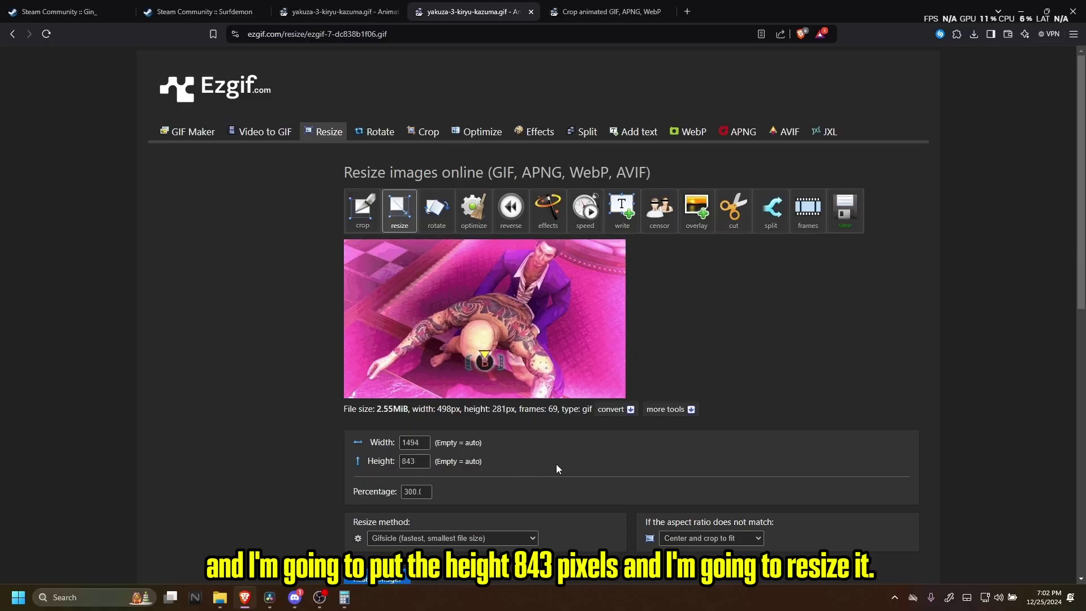
scroll(556, 465, "down", 2)
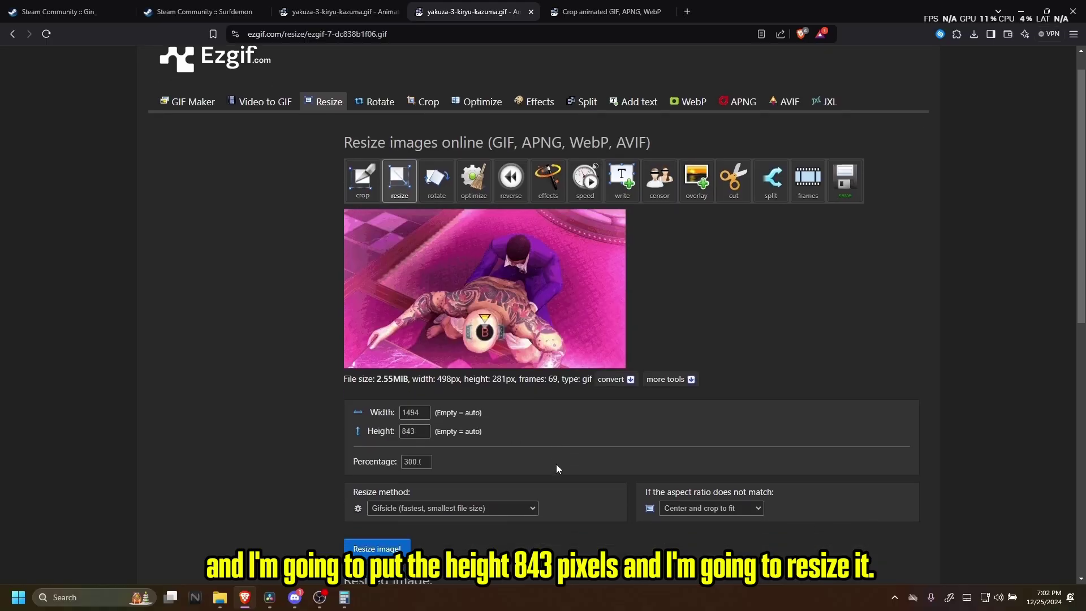
left_click(378, 465)
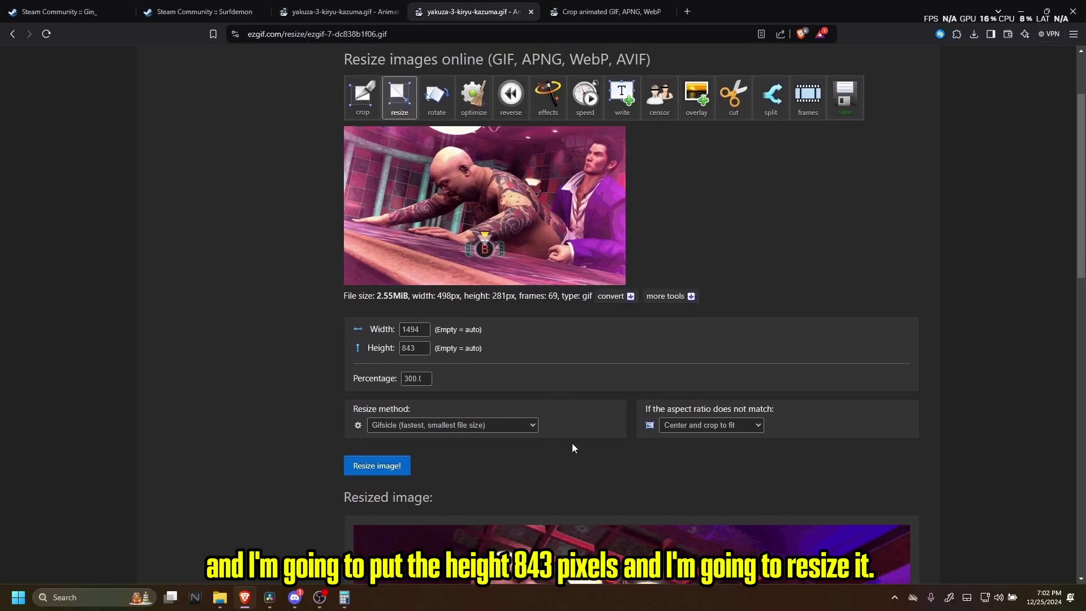
scroll(572, 445, "down", 2)
scroll(571, 443, "down", 3)
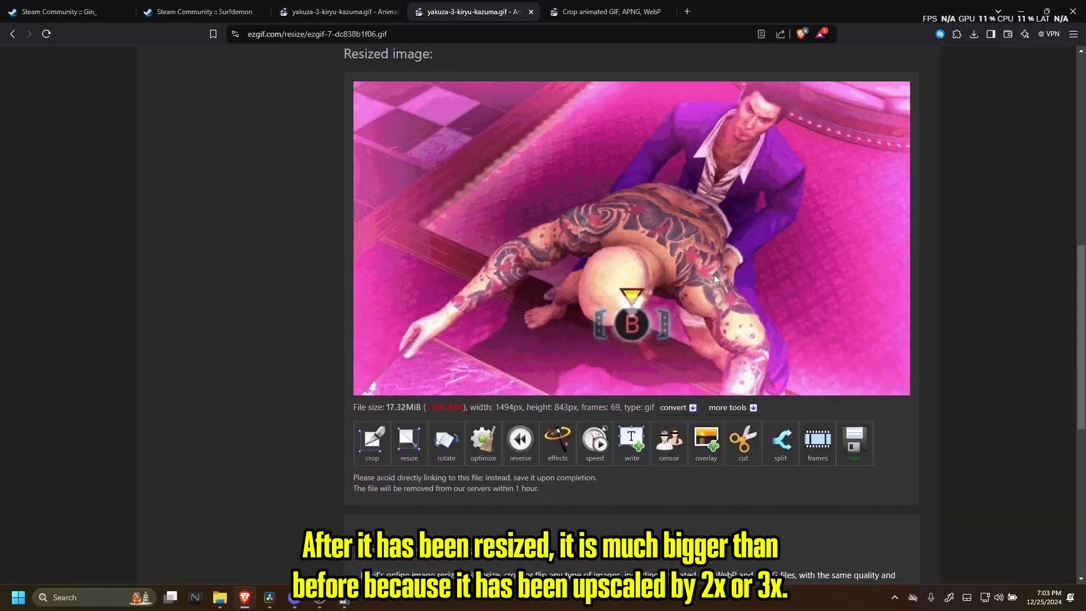
scroll(714, 274, "up", 2)
scroll(713, 274, "up", 1)
scroll(517, 203, "up", 5)
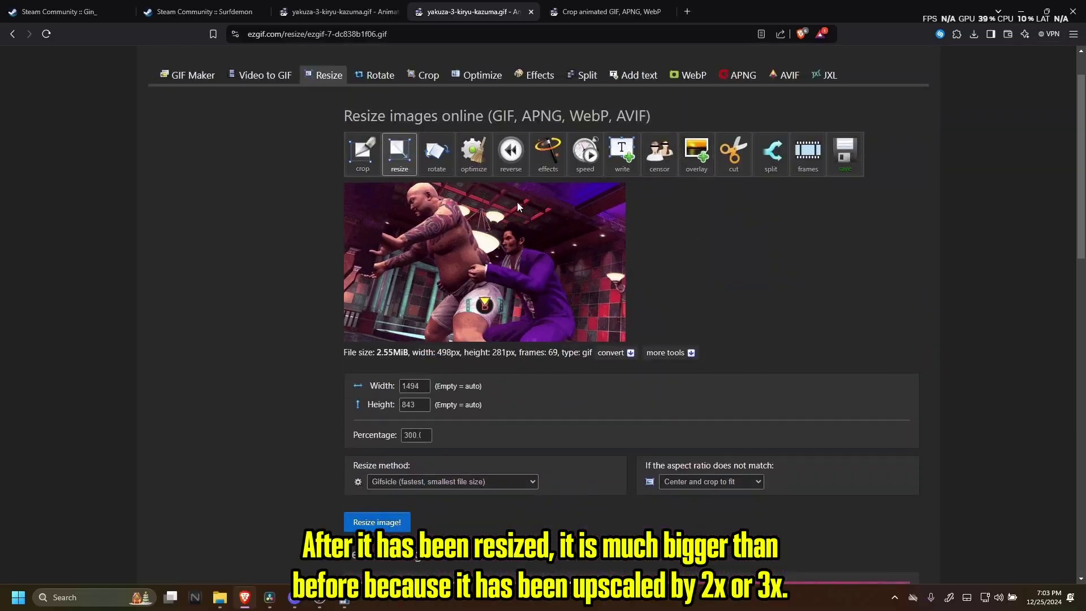
scroll(516, 202, "down", 3)
scroll(519, 207, "down", 3)
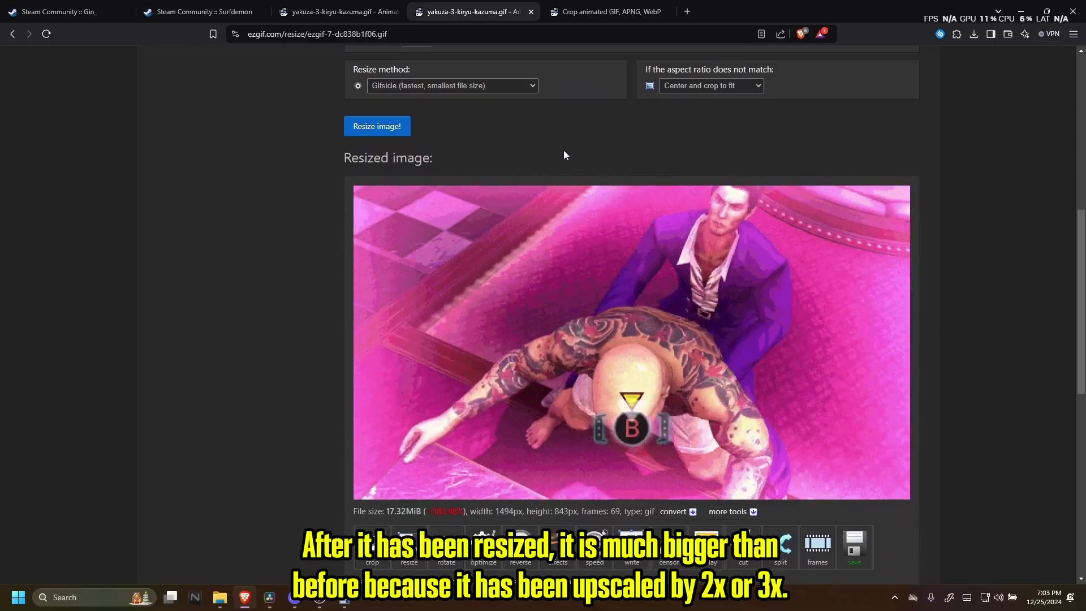
scroll(588, 158, "up", 2)
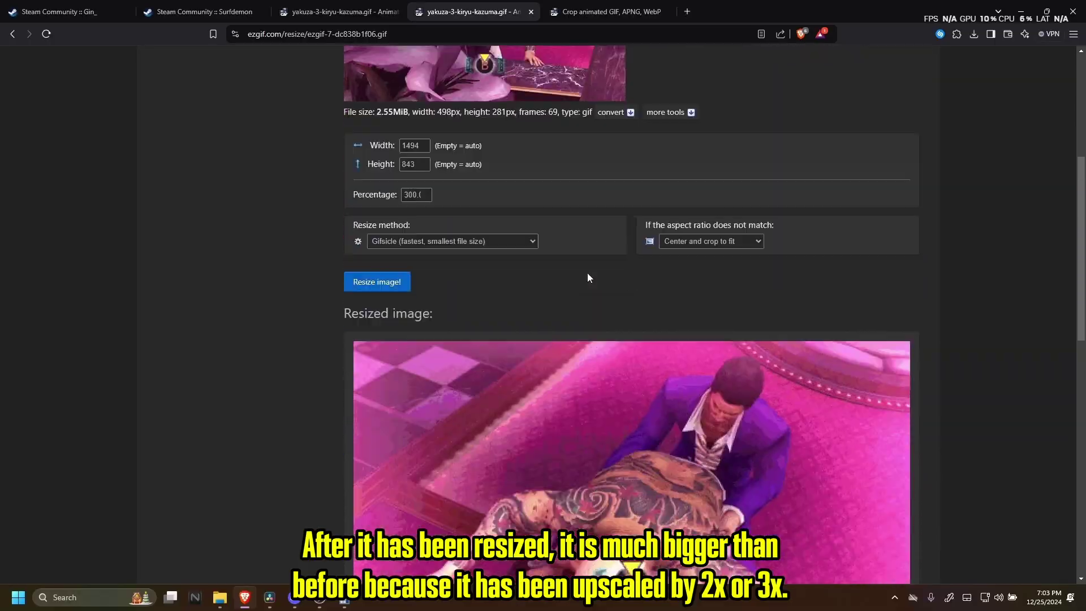
scroll(585, 274, "down", 1)
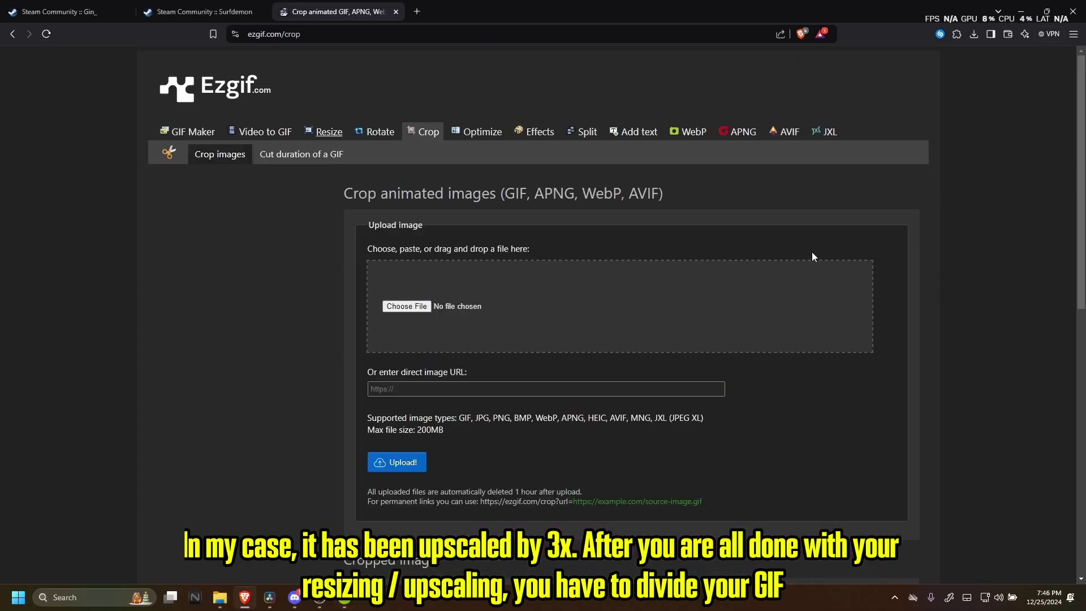
Upload the resized GIF to the crop tool and stretch the crop over the full 1494×843 frame
left_click(603, 277)
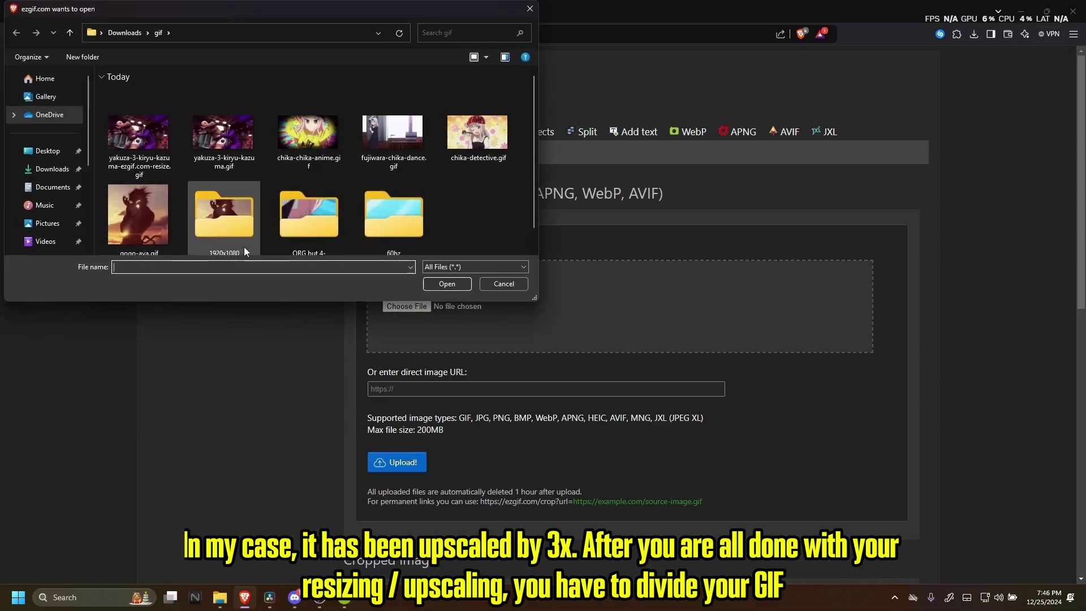
left_click(447, 284)
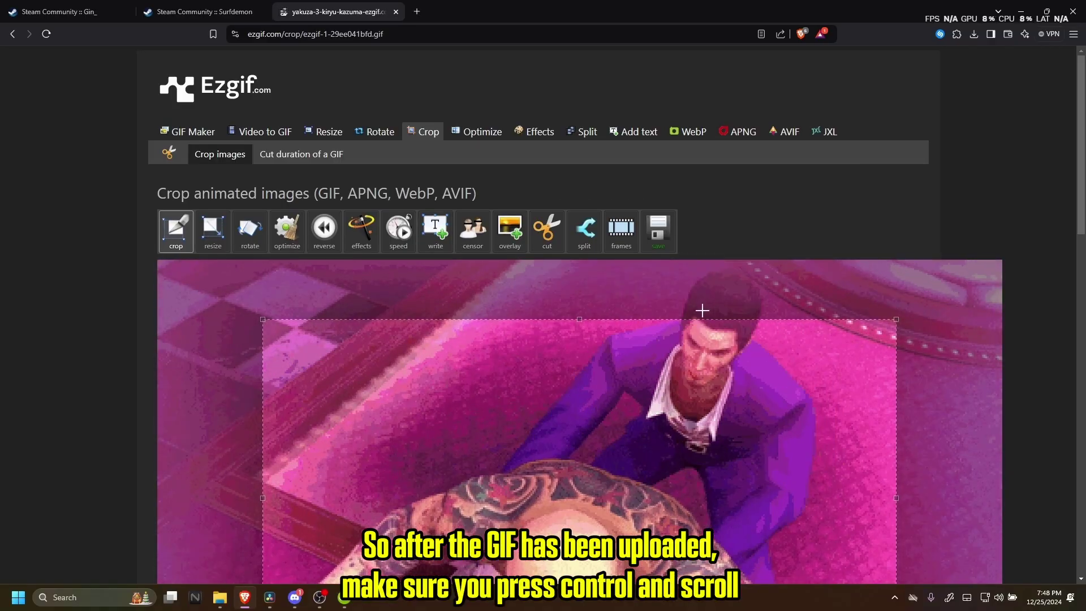
scroll(713, 305, "down", 3, "ctrl")
scroll(713, 304, "down", 1, "ctrl")
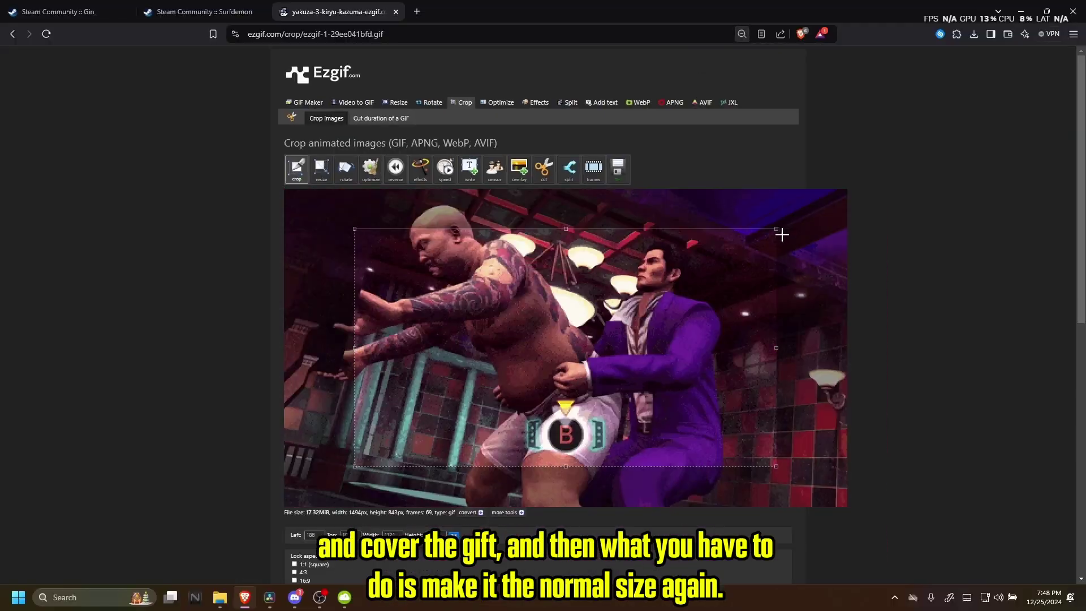
left_click_drag(774, 230, 847, 188)
left_click_drag(355, 465, 284, 506)
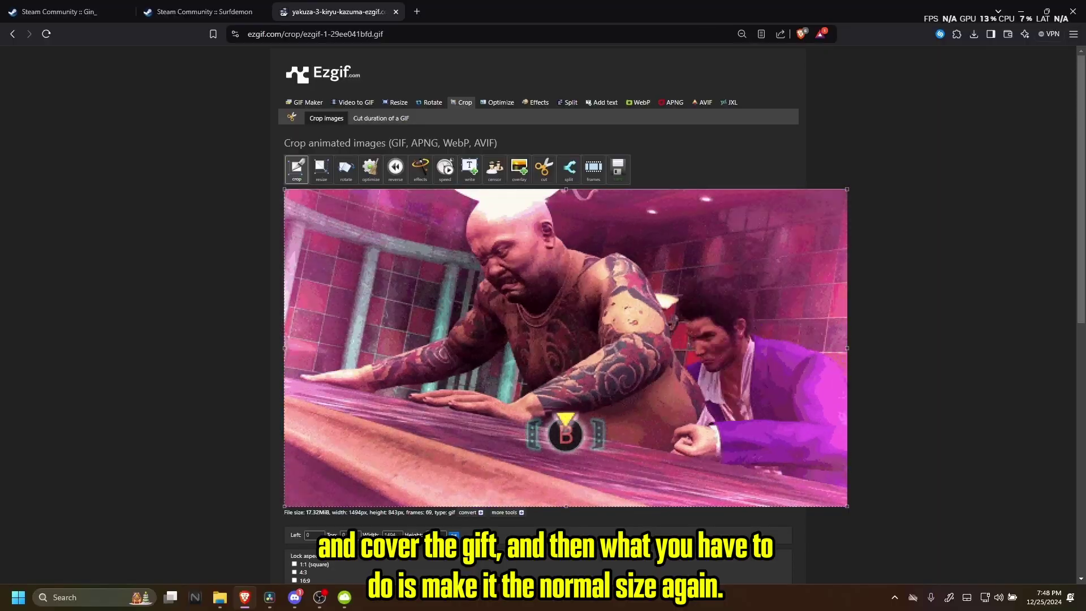
key("ctrl+0")
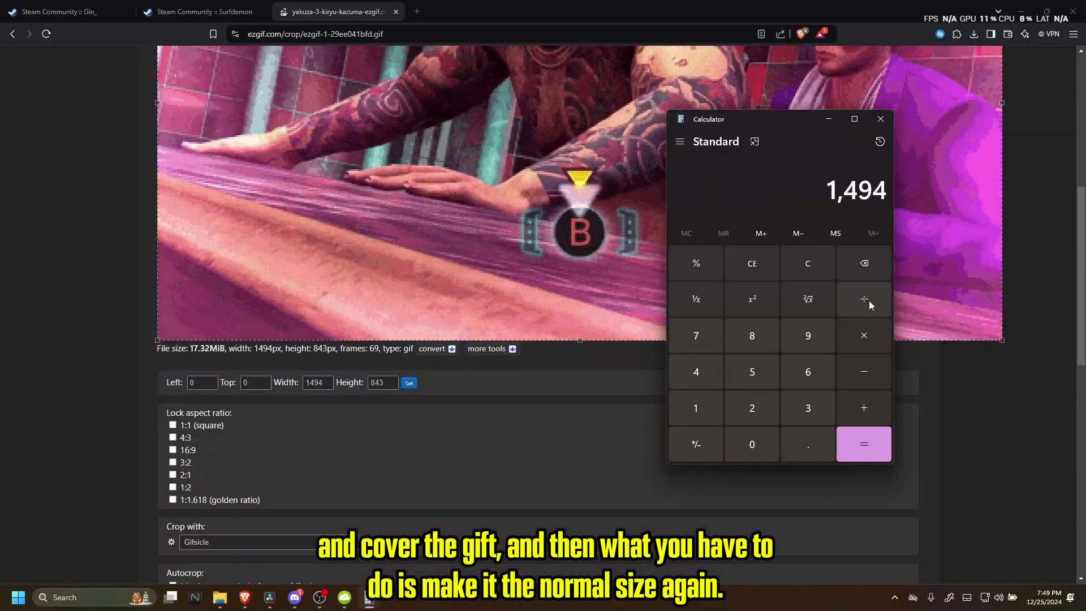
Divide 1494 by 5 in Calculator and take 298 as the strip width
left_click(746, 370)
left_click(872, 447)
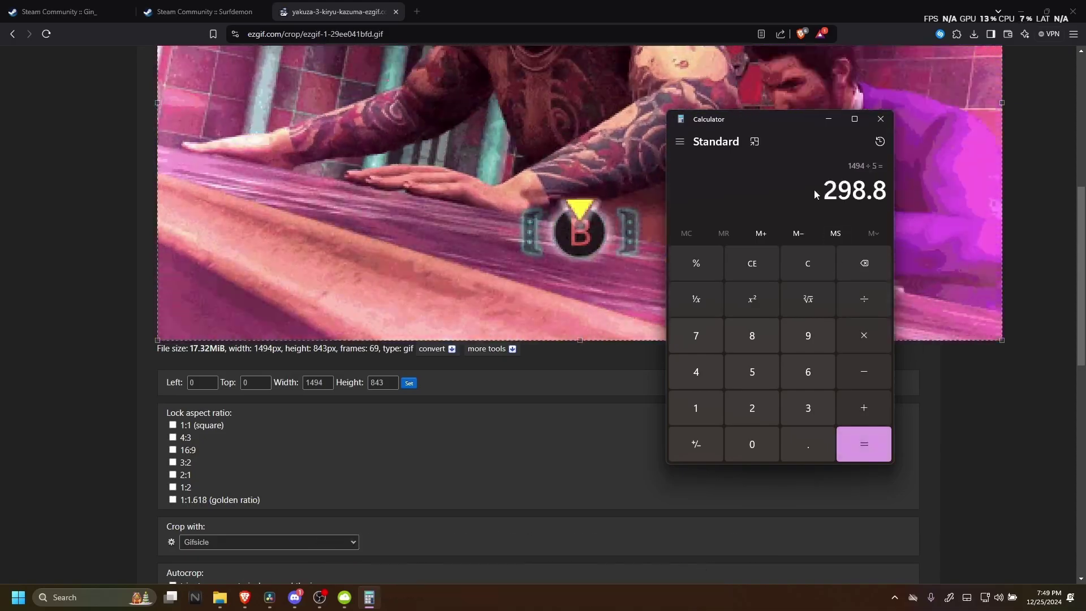
left_click_drag(814, 189, 856, 189)
key("alt+Tab")
type("298")
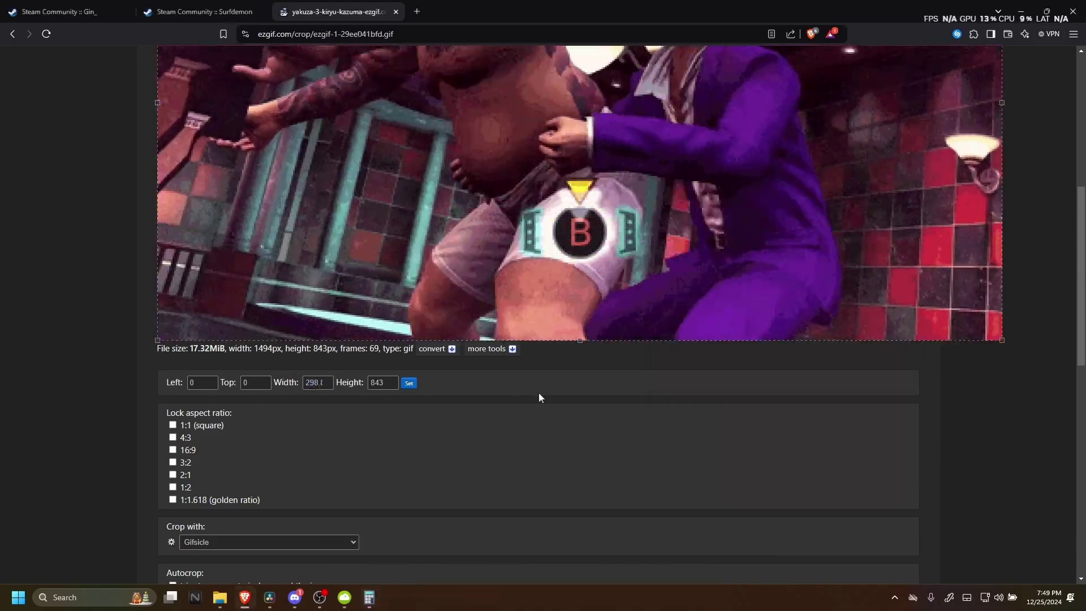
scroll(479, 390, "down", 1)
scroll(315, 194, "up", 4)
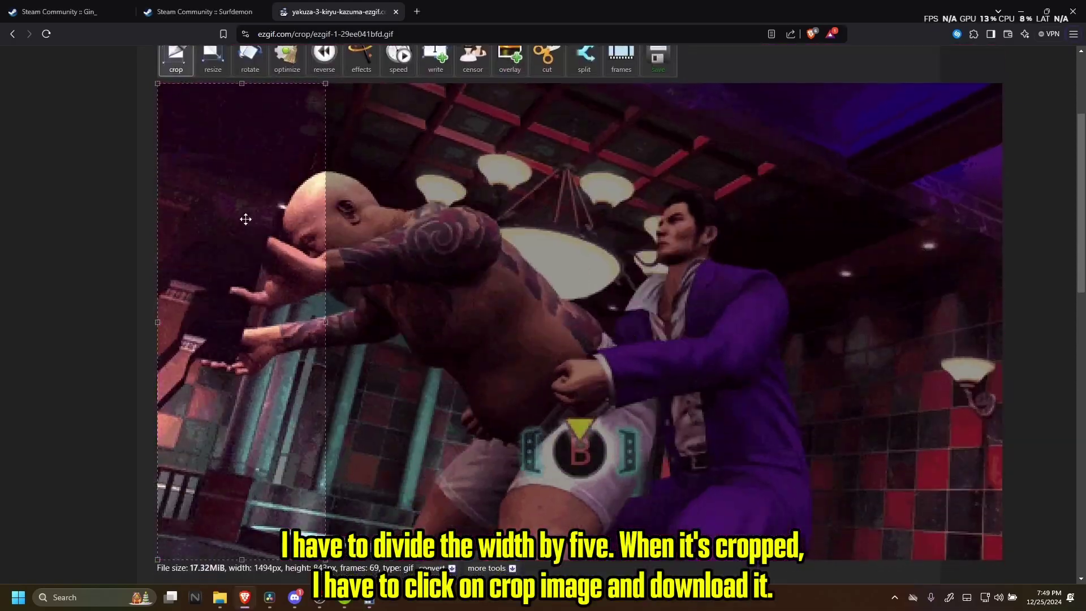
scroll(283, 137, "down", 2)
scroll(337, 396, "down", 3)
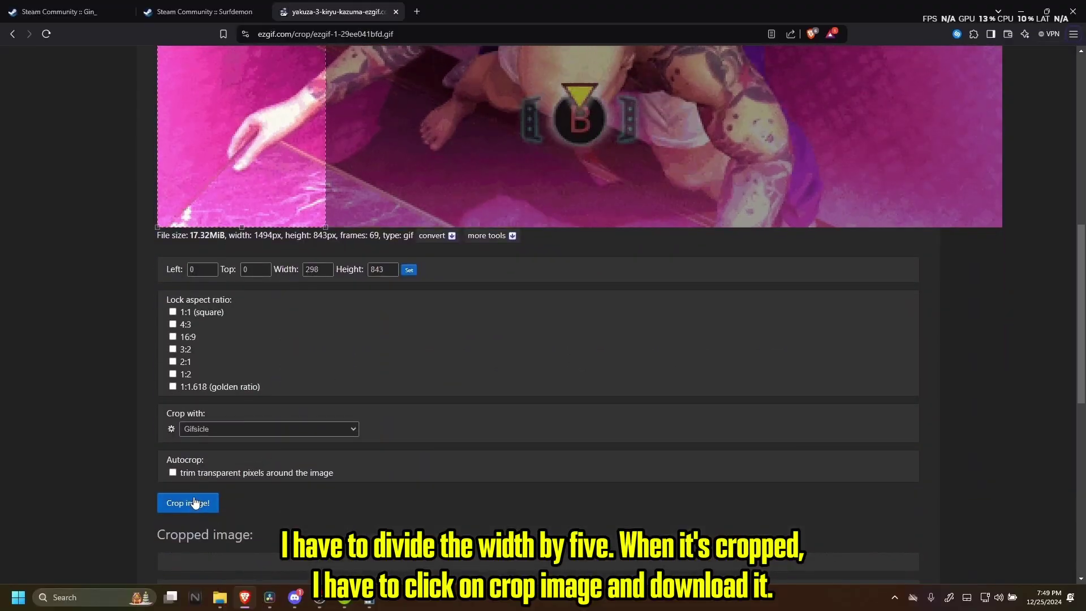
Crop the first 298-px strip and create a new folder for the strips
left_click(194, 507)
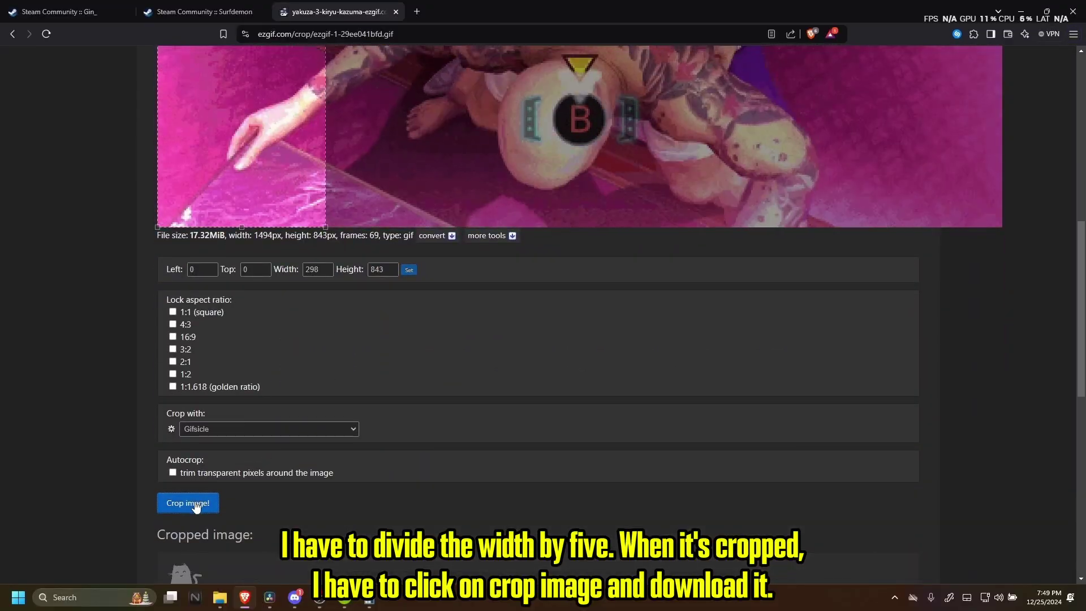
scroll(194, 507, "down", 2)
scroll(194, 506, "down", 3)
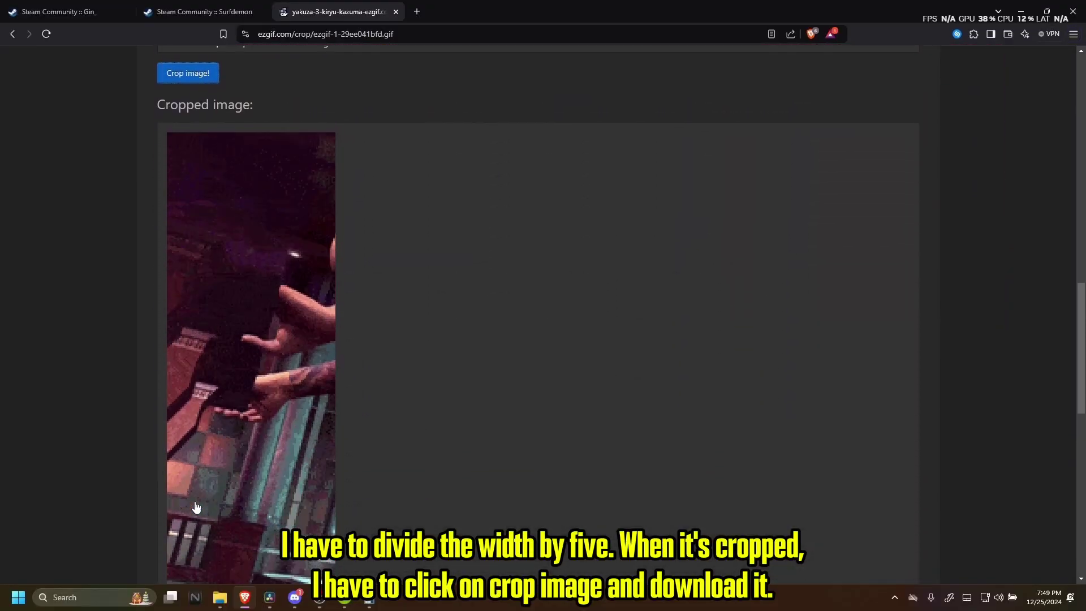
scroll(195, 506, "down", 3)
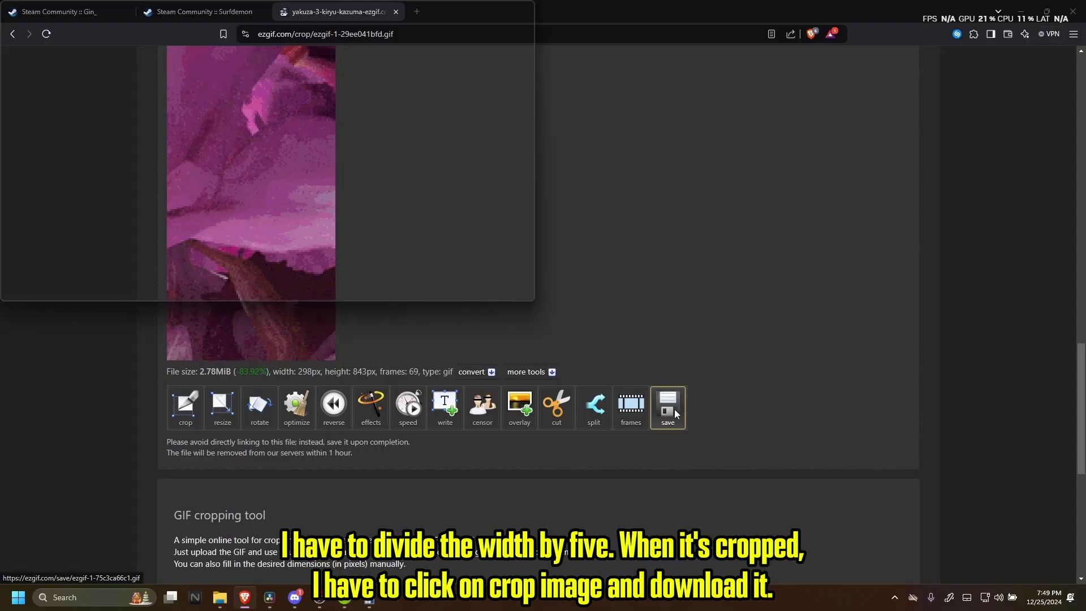
scroll(416, 170, "down", 1)
right_click(491, 142)
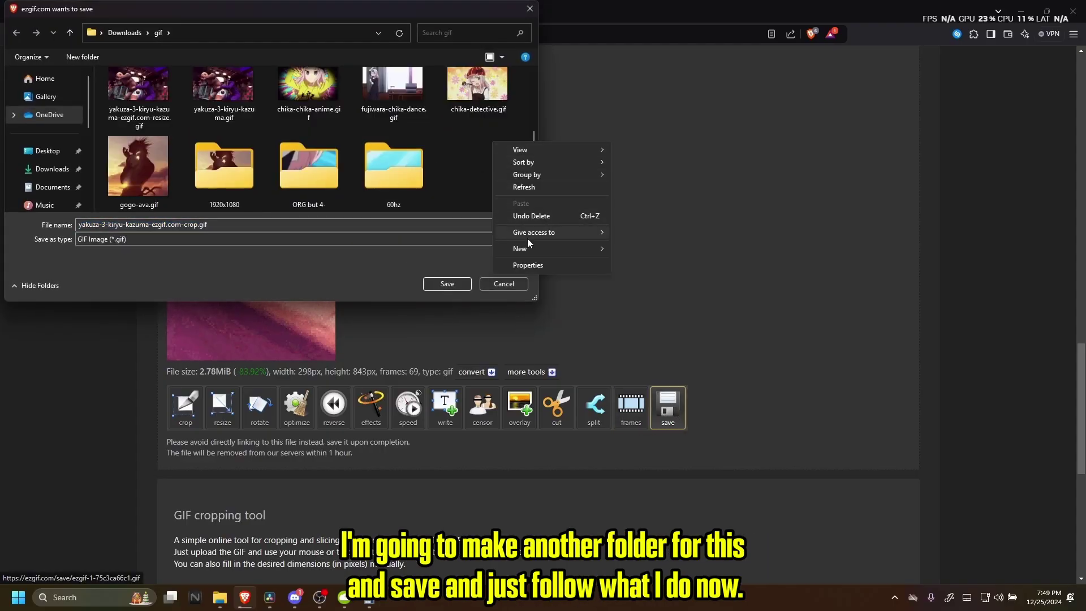
left_click(652, 254)
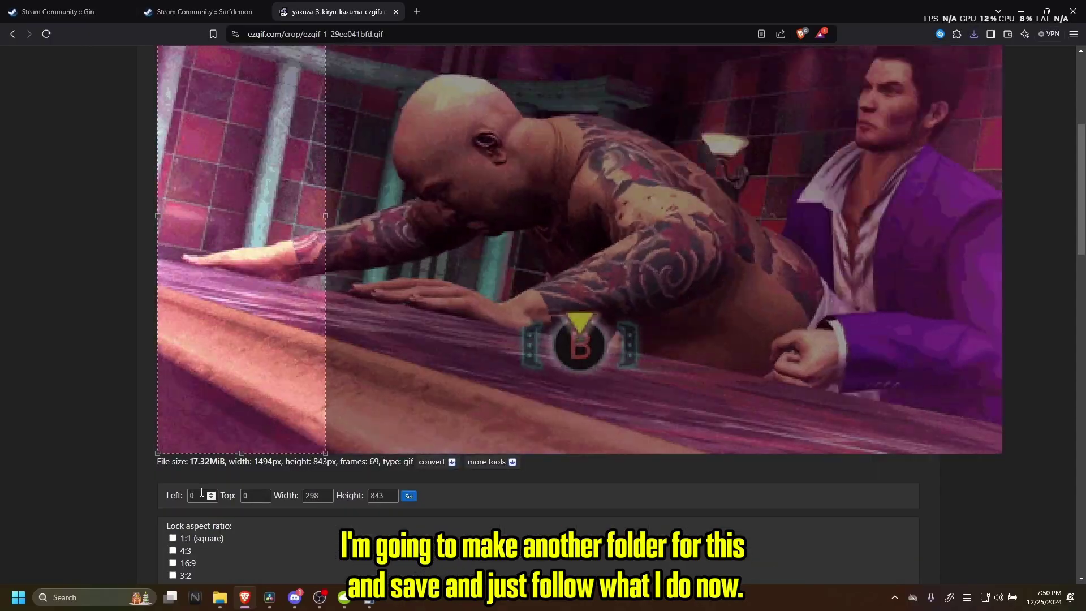
double_click(201, 494)
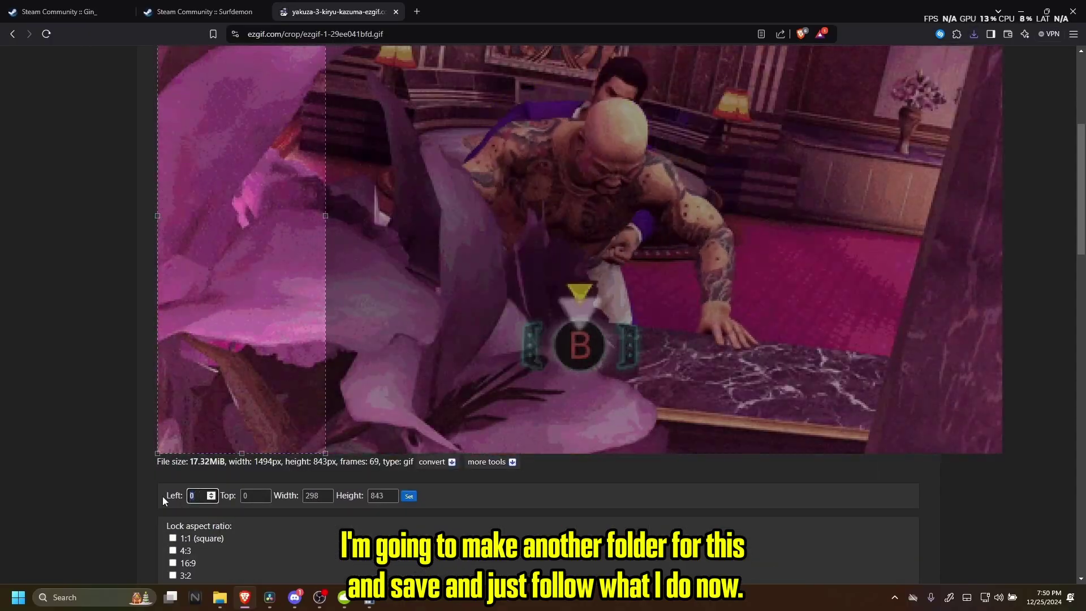
type("298")
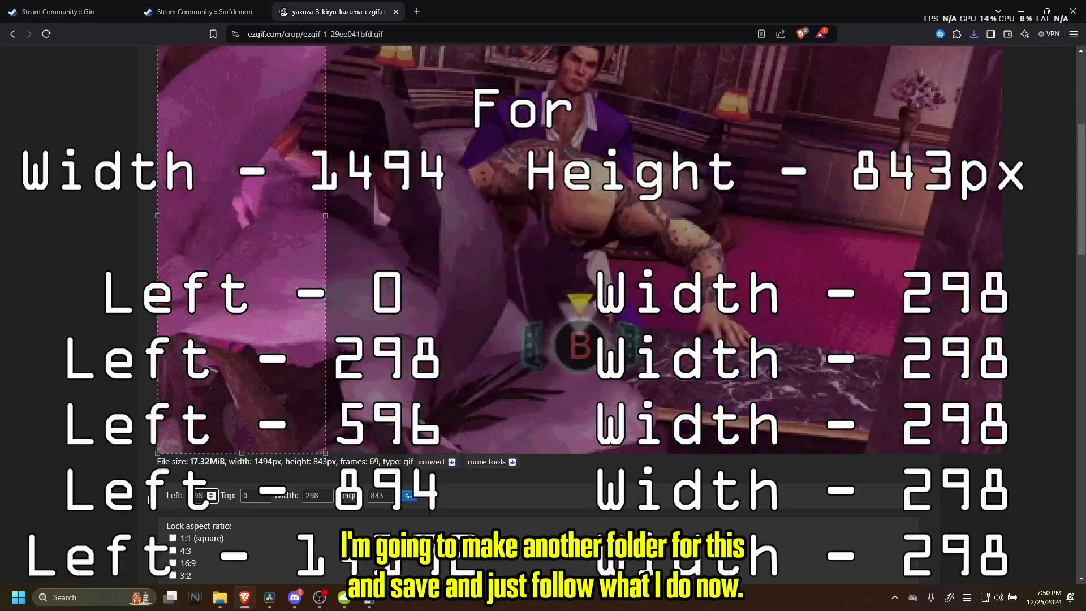
scroll(147, 495, "down", 5)
scroll(255, 443, "down", 3)
scroll(200, 391, "up", 5)
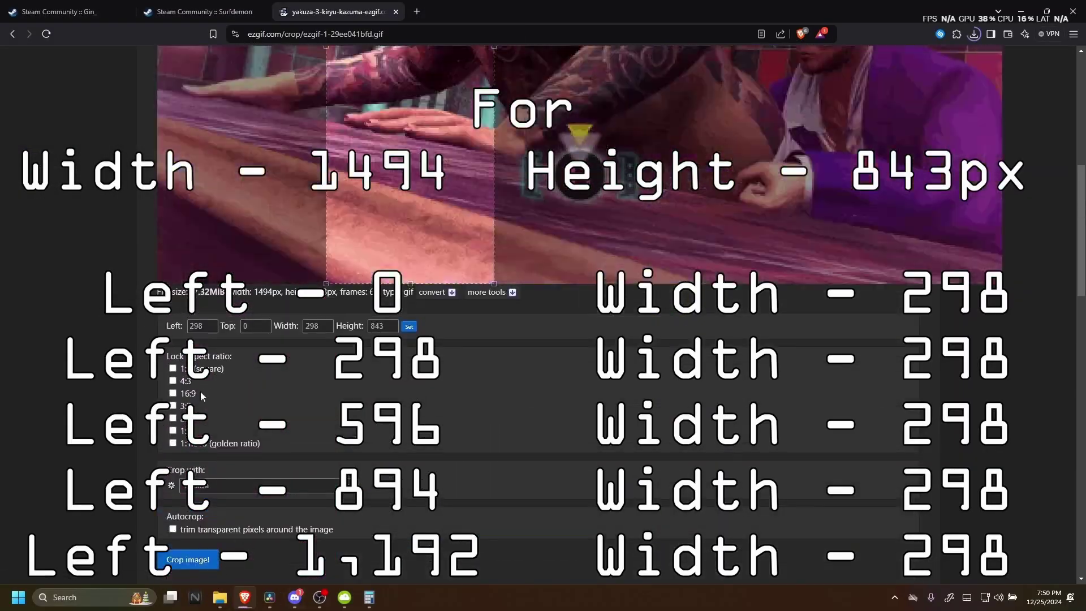
Set Left to 596, then crop and save the third strip as 3.gif
left_click(369, 598)
type("+298")
key("Return")
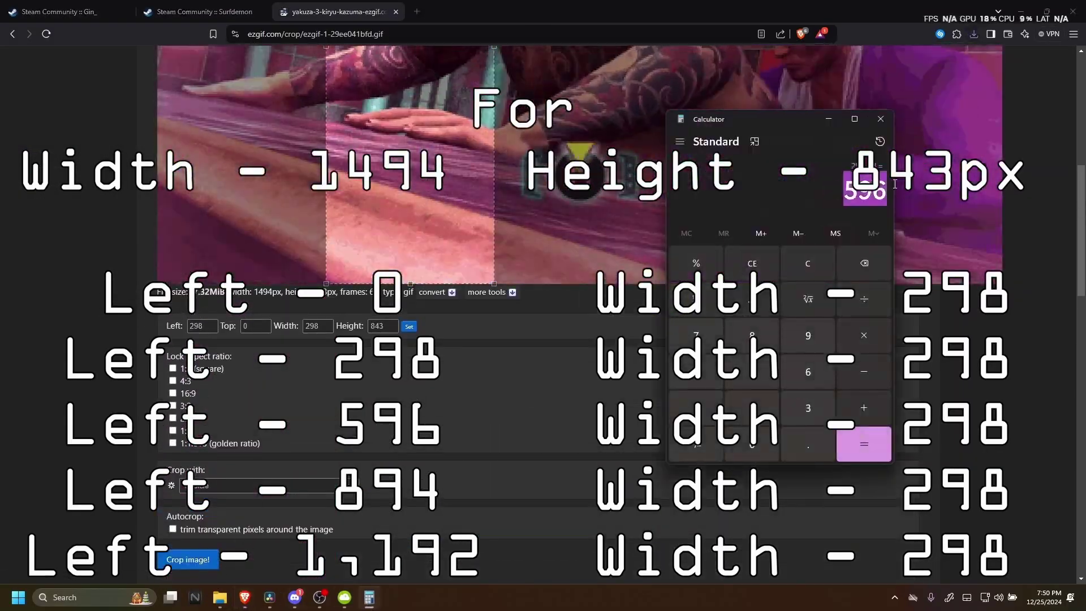
left_click(202, 327)
type("596")
left_click(188, 559)
left_click(668, 465)
type("3")
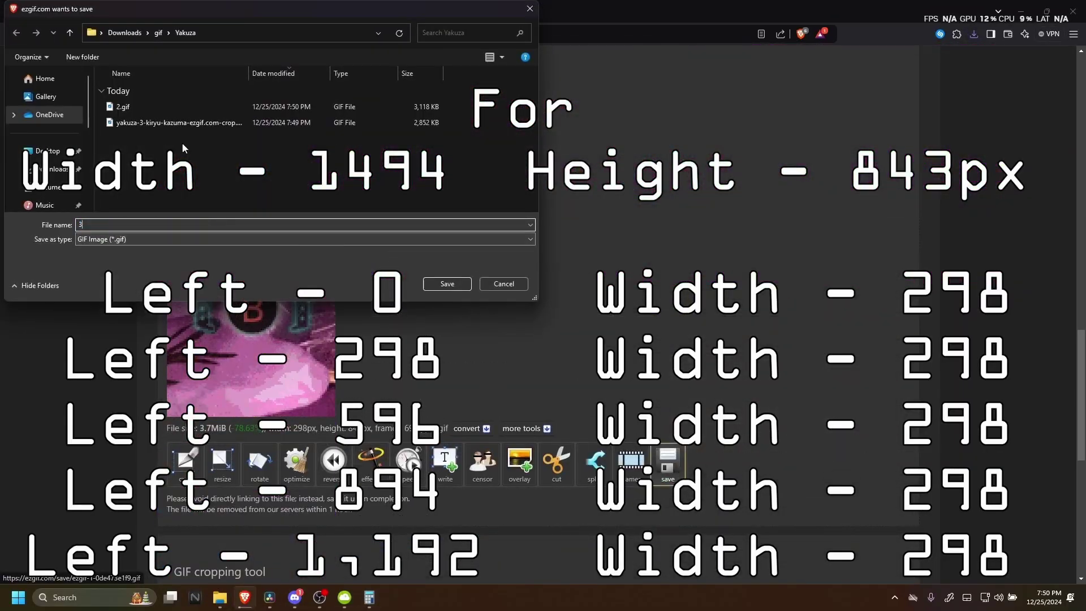
left_click(447, 284)
scroll(150, 262, "up", 5)
Set Left to 894, then crop and save the fourth strip as 4.gif
left_click(369, 597)
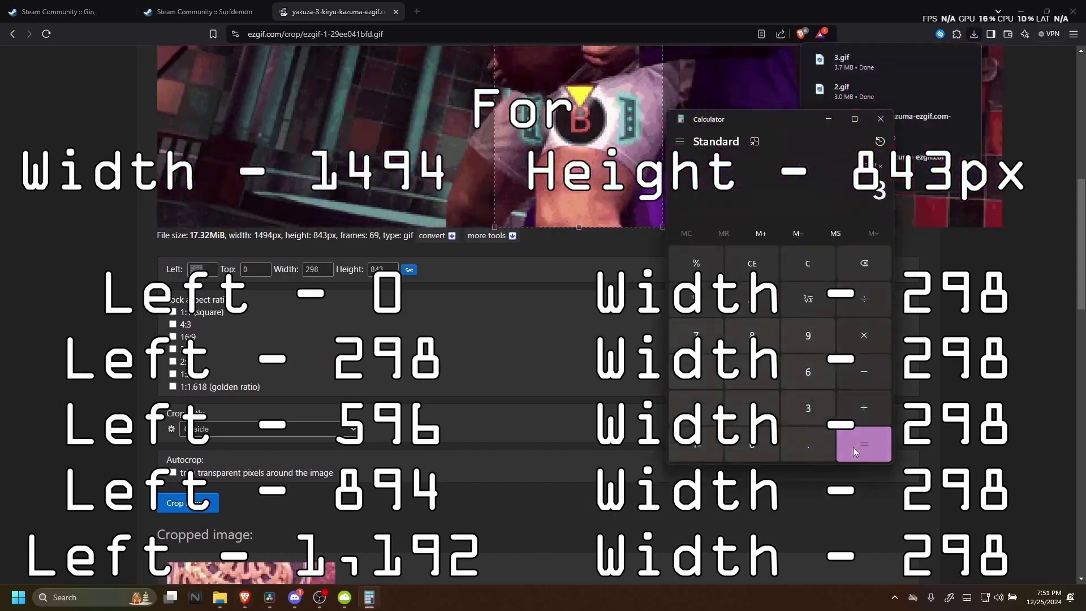
left_click(853, 451)
left_click(202, 269)
type("894")
scroll(543, 339, "down", 3)
left_click(188, 327)
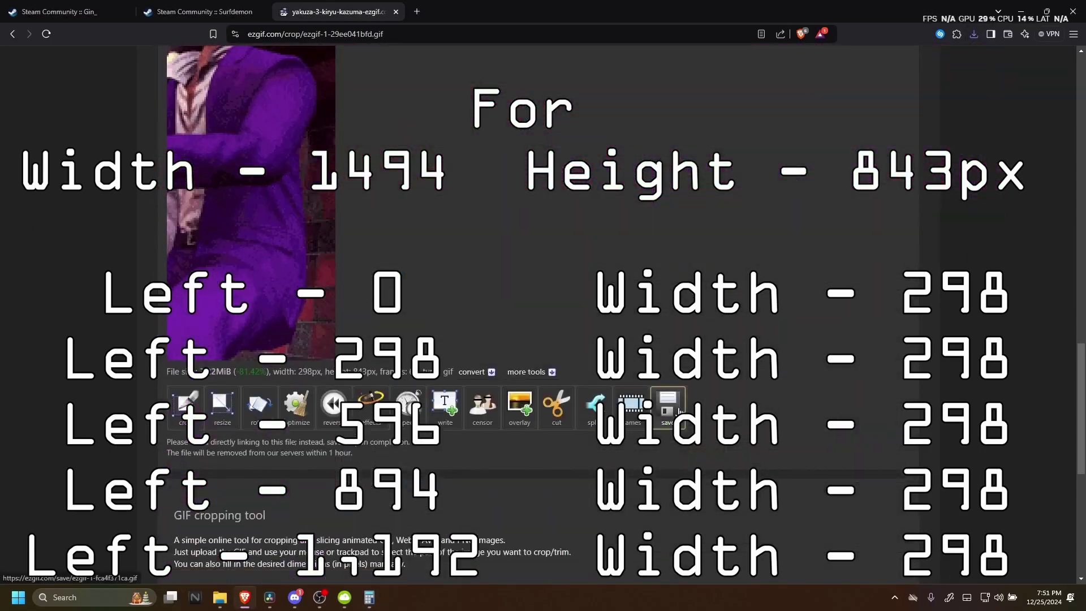
left_click(667, 406)
type("4")
left_click(446, 283)
scroll(339, 340, "up", 5)
Set Left to 1192, then crop and save the final strip as 5.gif
left_click(369, 597)
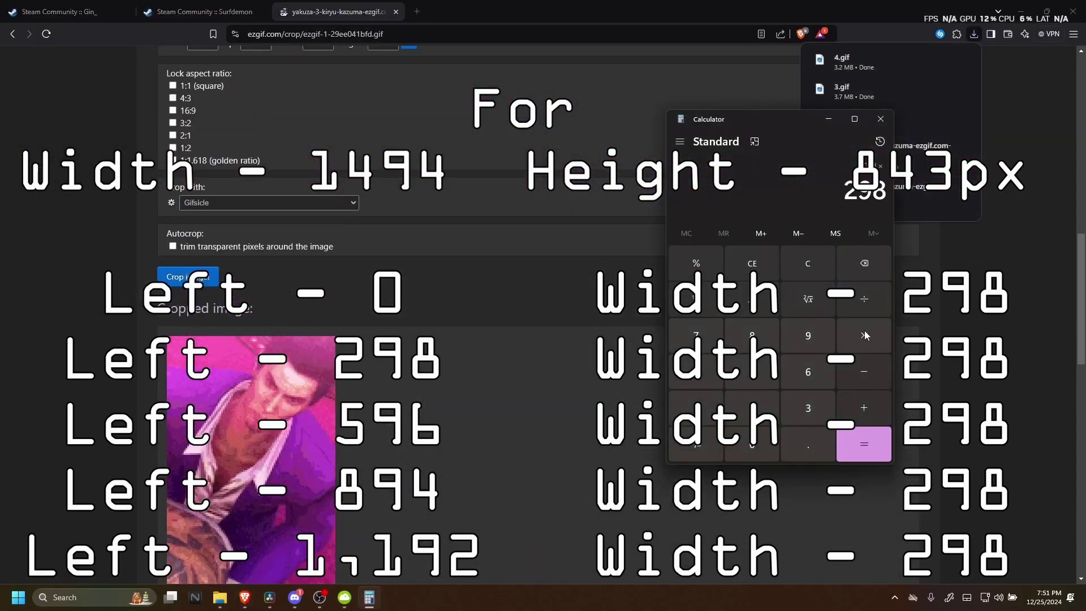
left_click(863, 444)
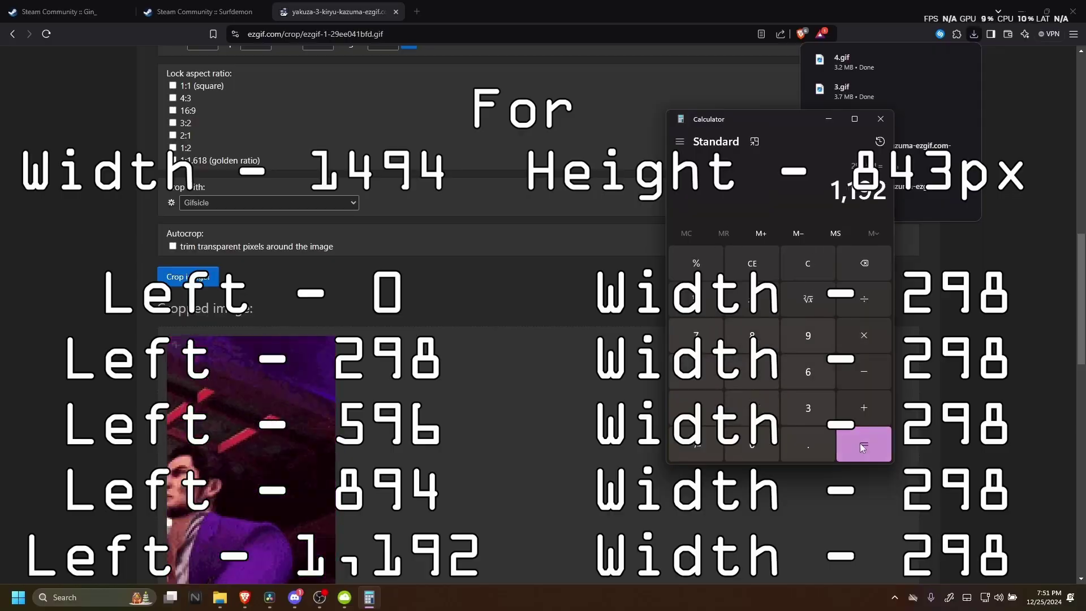
scroll(543, 340, "up", 5)
left_click(203, 270)
type("1192")
scroll(411, 310, "down", 3)
key("Return")
scroll(567, 377, "down", 3)
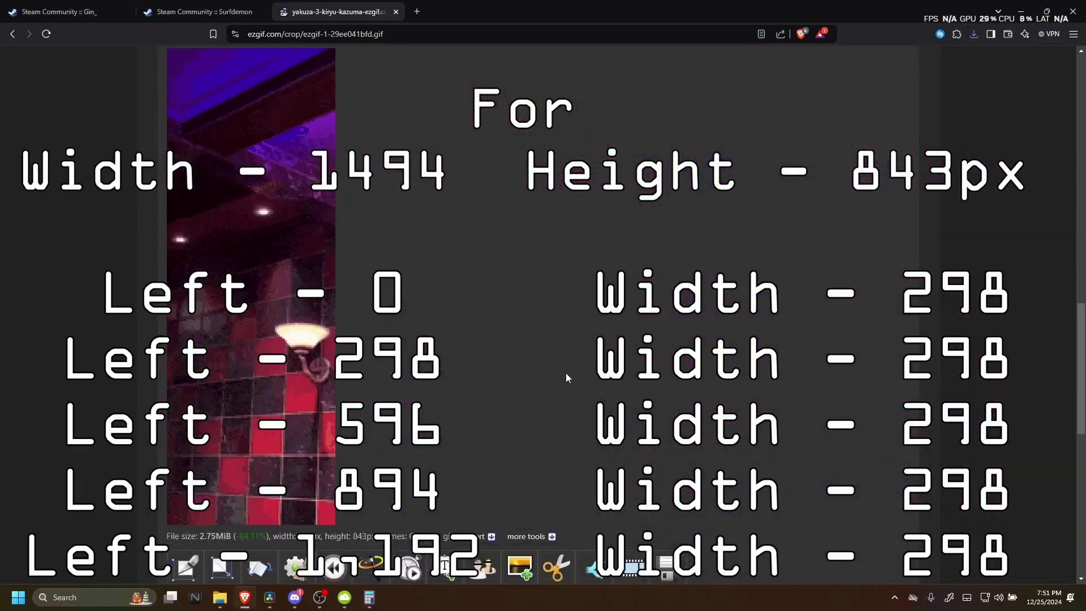
left_click(667, 564)
type("5")
key("Return")
scroll(585, 344, "down", 3)
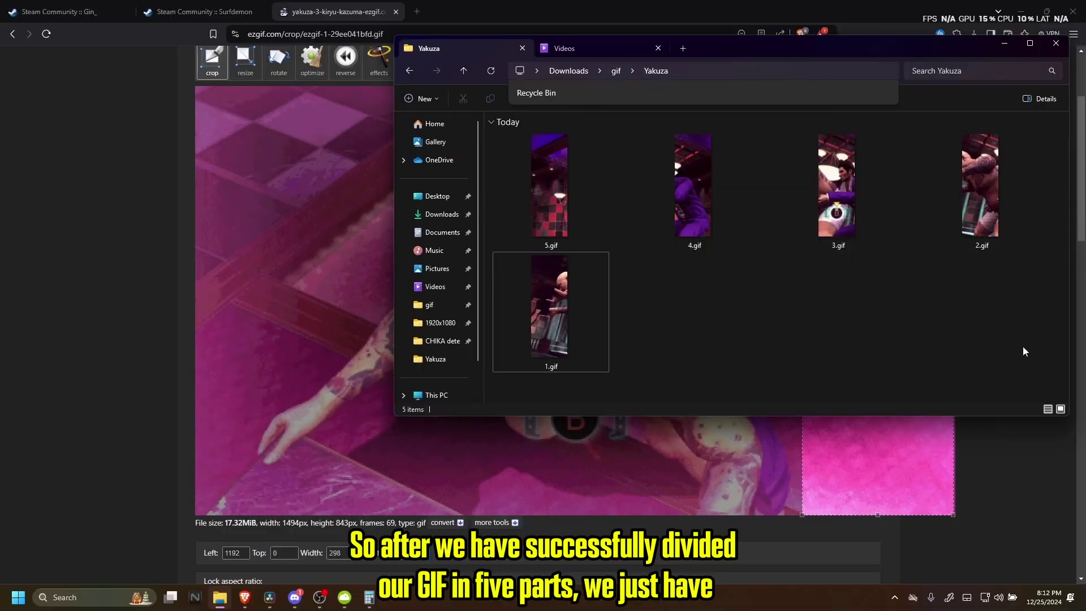
Select the five strip GIFs in the Yakuza folder and open HexEd.it in a new tab
left_click_drag(1023, 346, 567, 198)
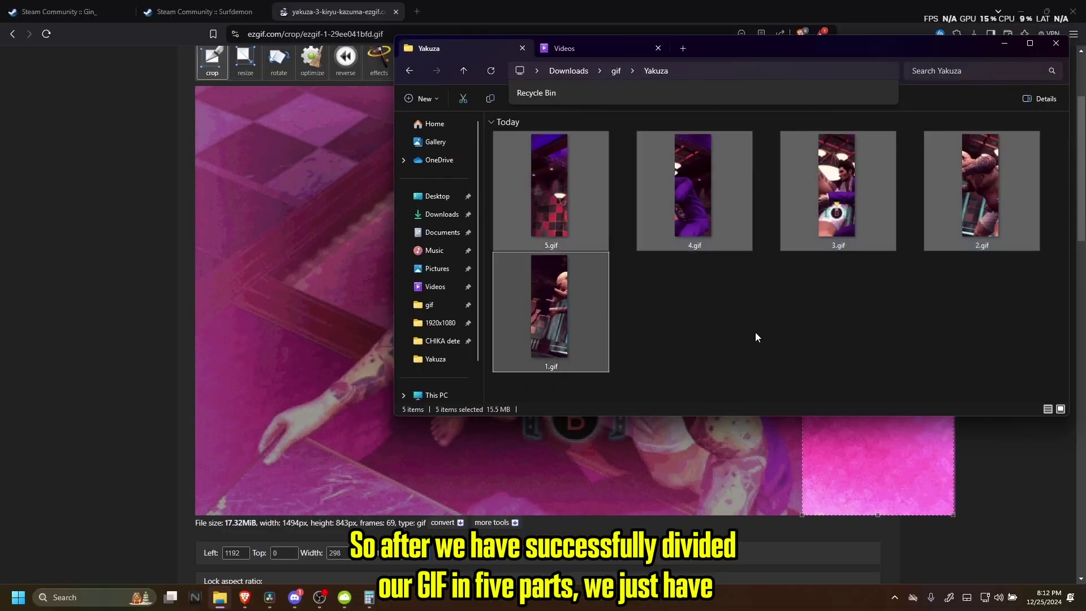
left_click(417, 11)
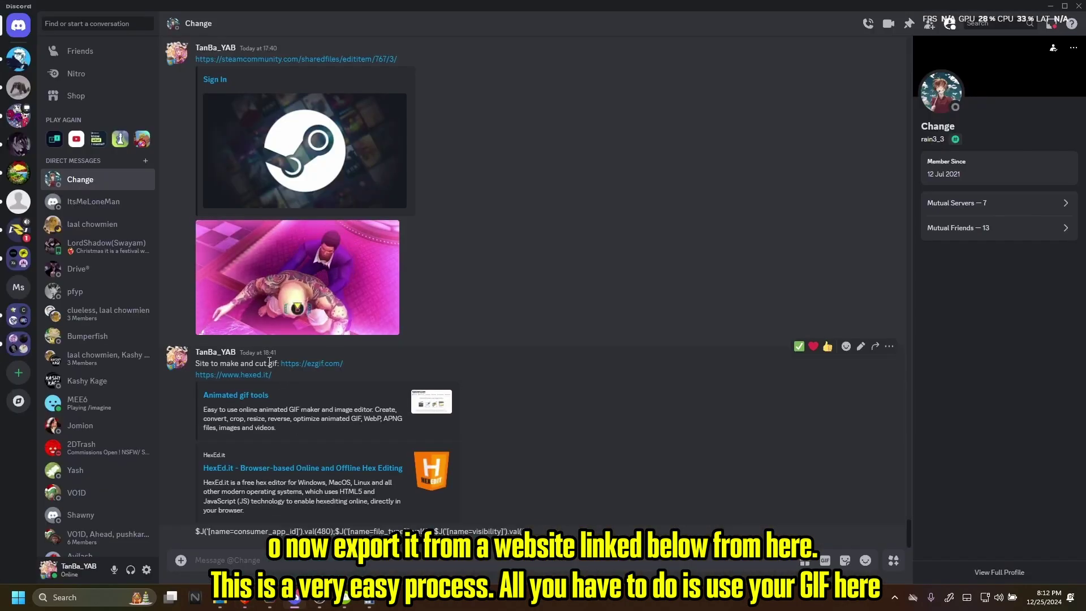
left_click(219, 455)
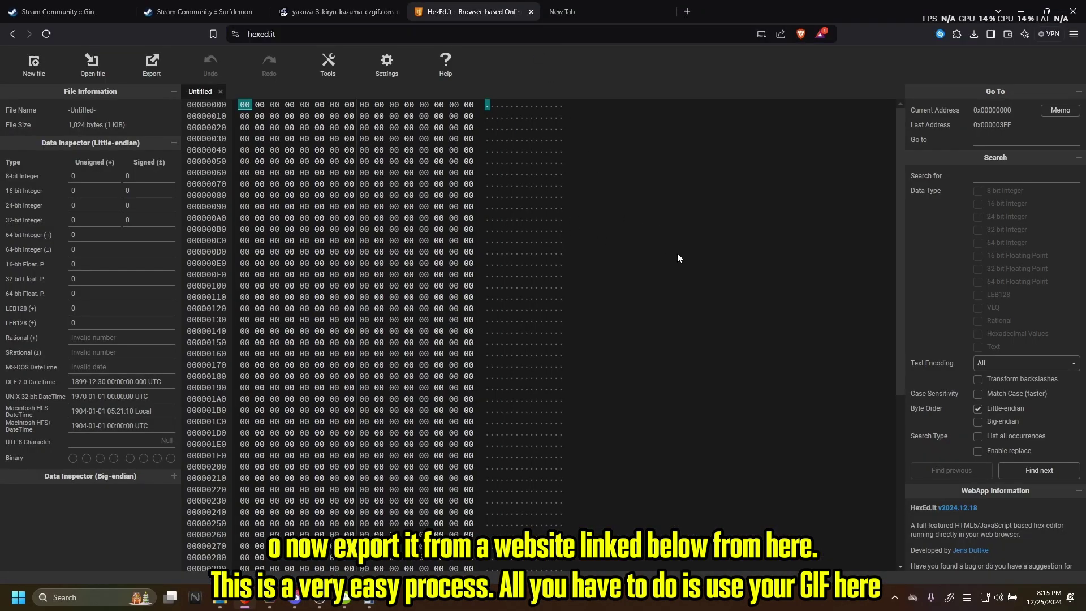
Open 1.gif in the HexEd.it hex editor
left_click(104, 71)
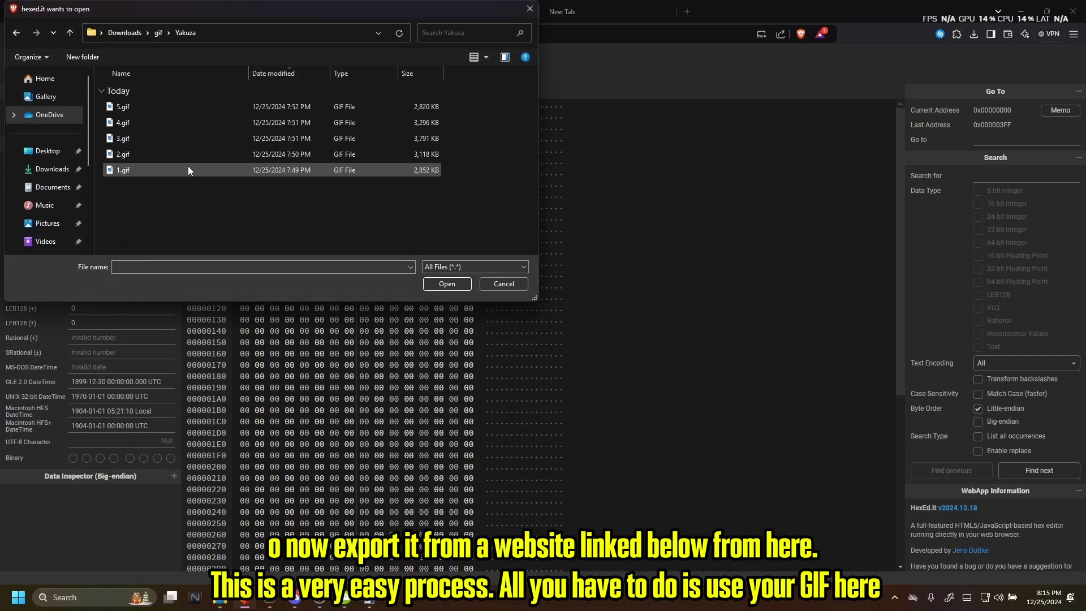
left_click(188, 169)
left_click(454, 284)
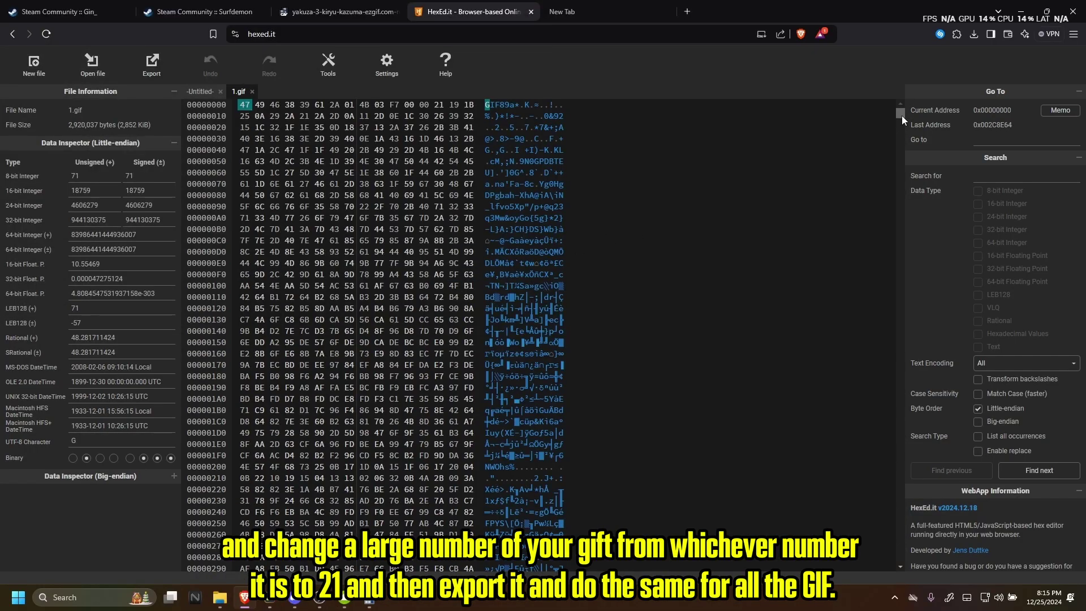
left_click_drag(902, 116, 916, 570)
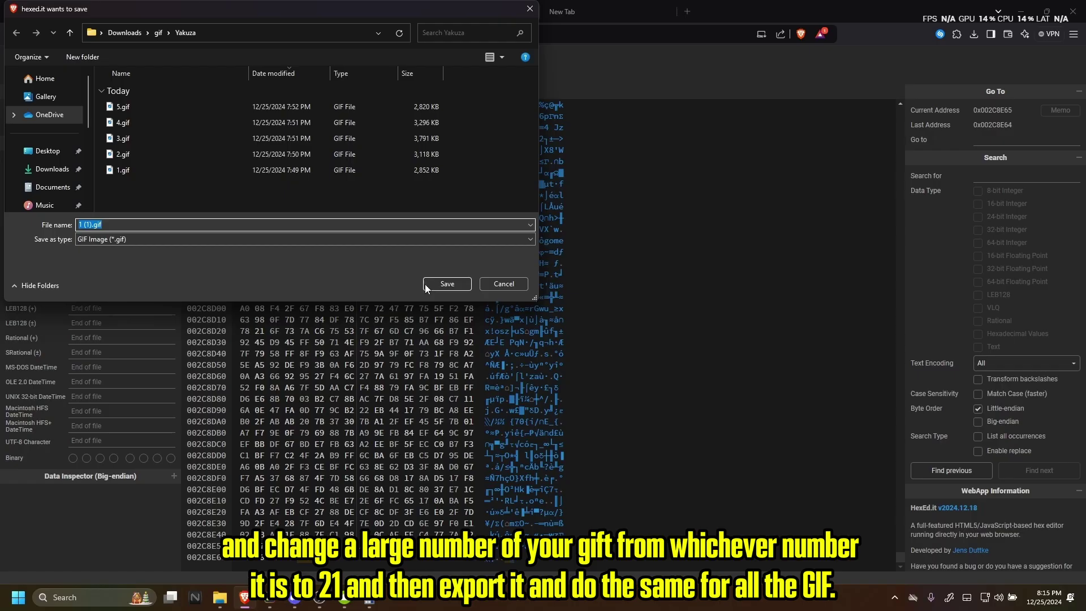
Export the edited file as 1 (1).gif and open 2.gif
left_click(425, 284)
left_click(204, 170)
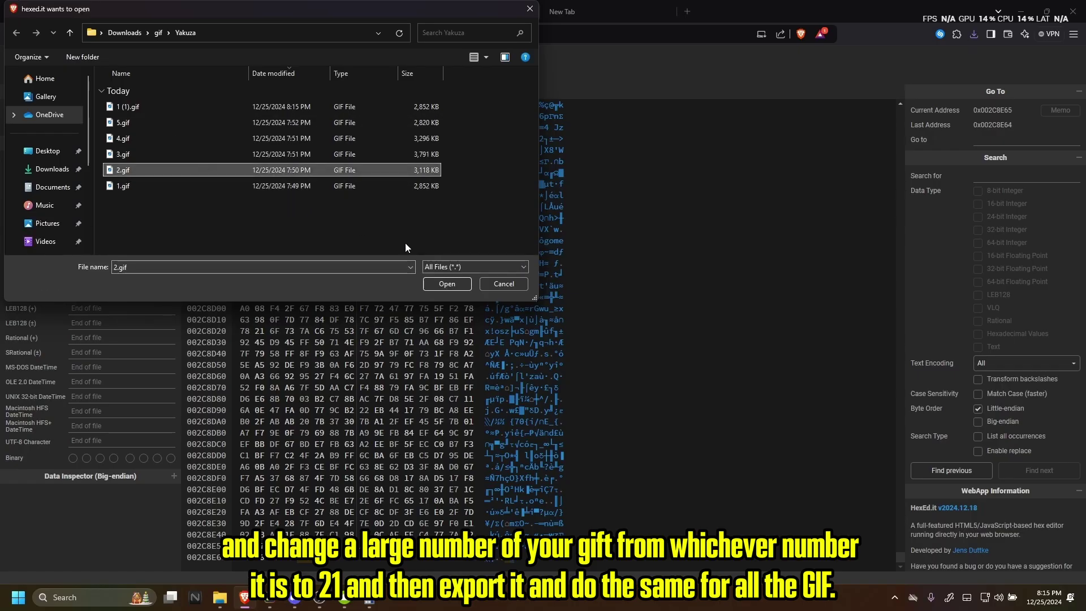
left_click(447, 283)
left_click_drag(901, 114, 917, 600)
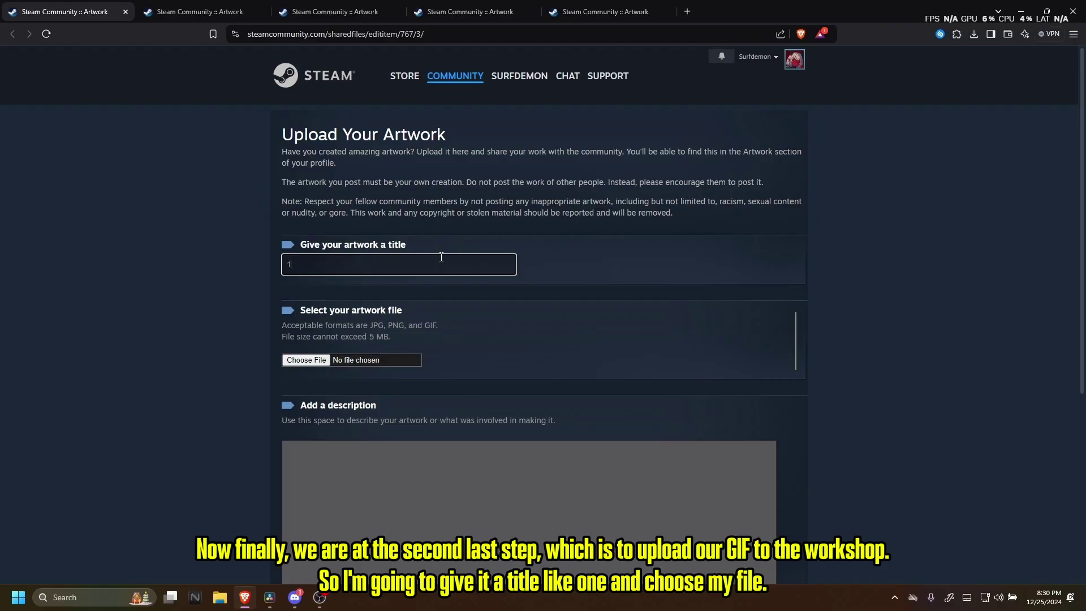
Attach 1 (1).gif as the artwork file on the upload form
left_click(311, 361)
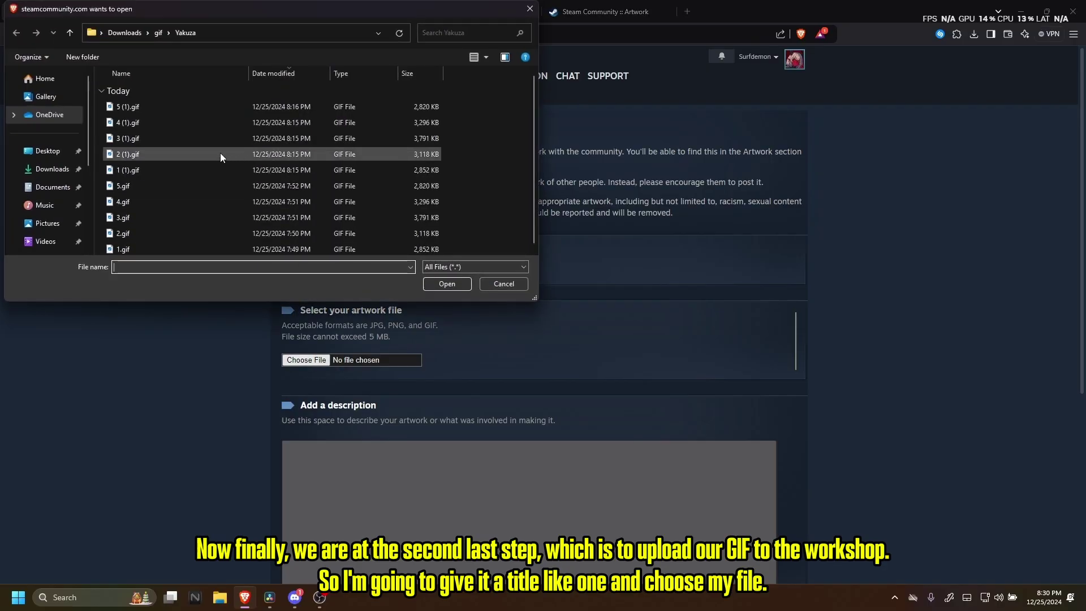
left_click(368, 172)
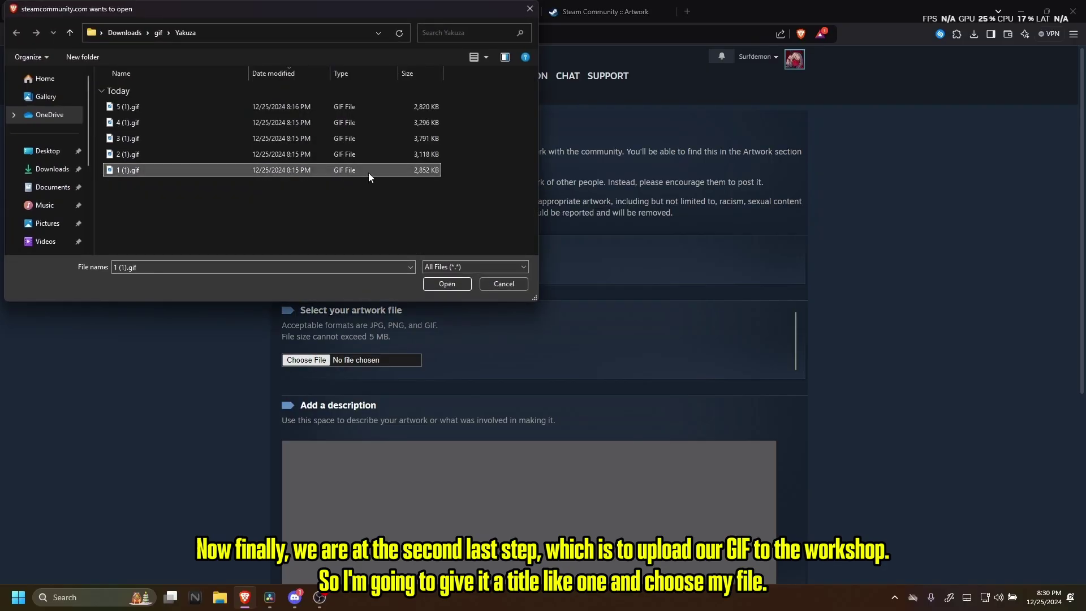
left_click(461, 279)
scroll(461, 280, "down", 3)
scroll(461, 284, "down", 4)
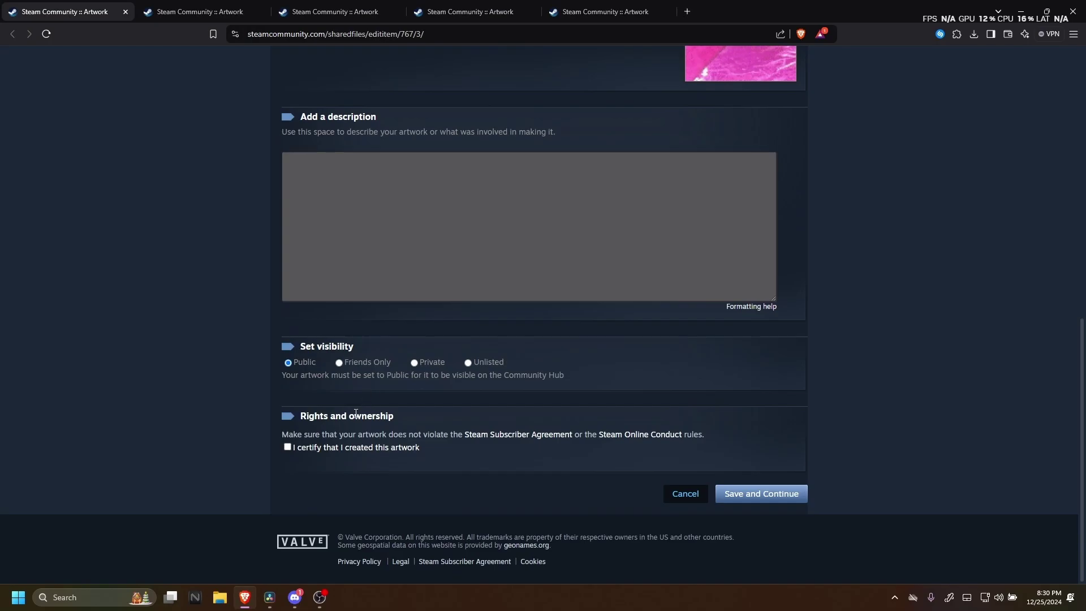
scroll(388, 315, "up", 2)
scroll(390, 316, "up", 4)
scroll(393, 322, "down", 1)
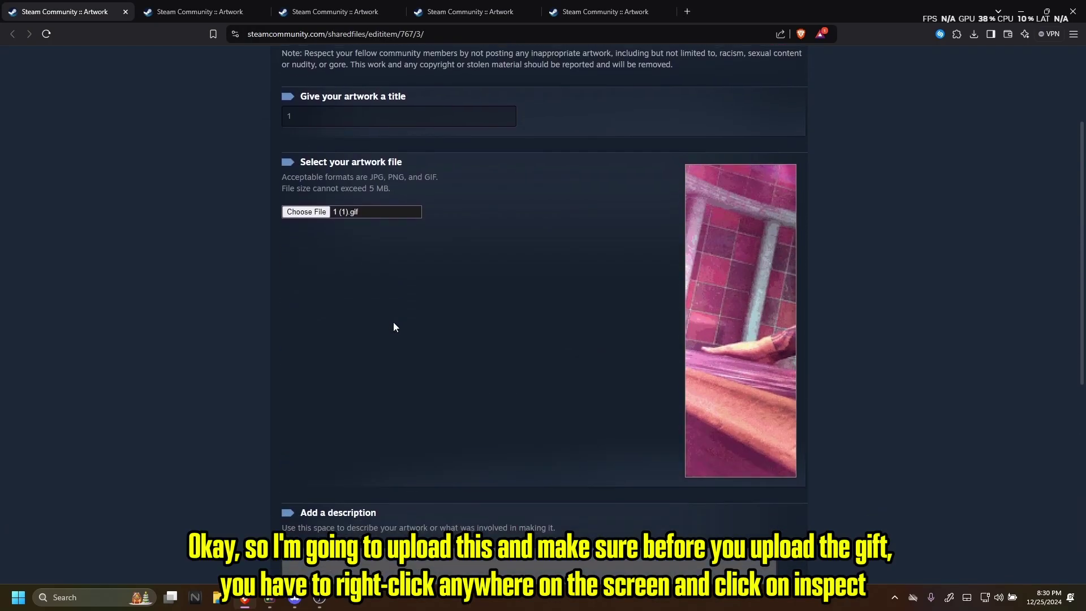
Bring up the browser's context menu at several spots on the upload form
right_click(435, 272)
scroll(490, 299, "up", 1)
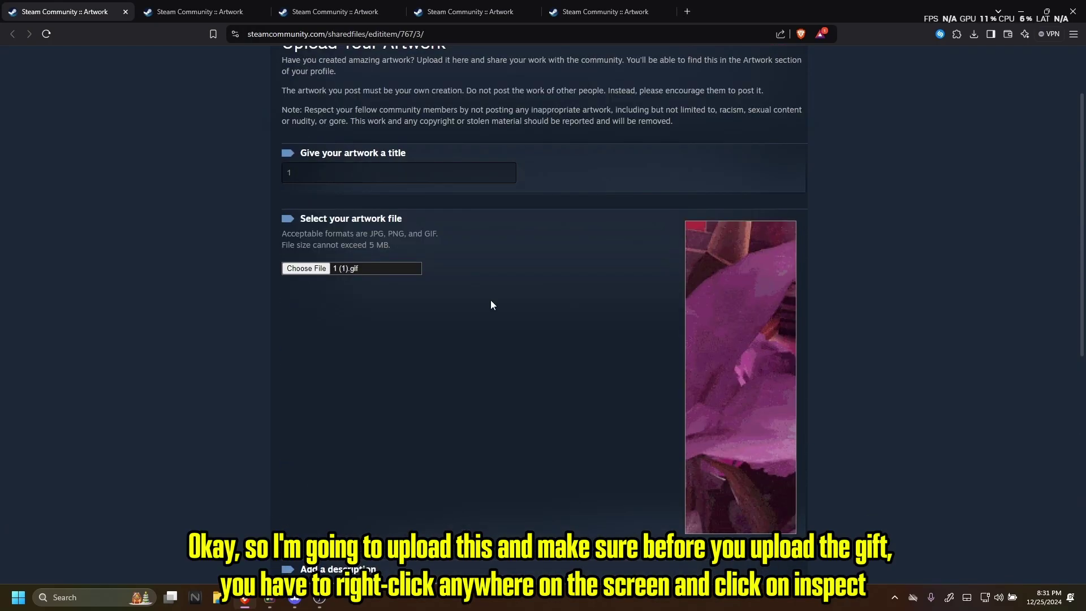
right_click(484, 258)
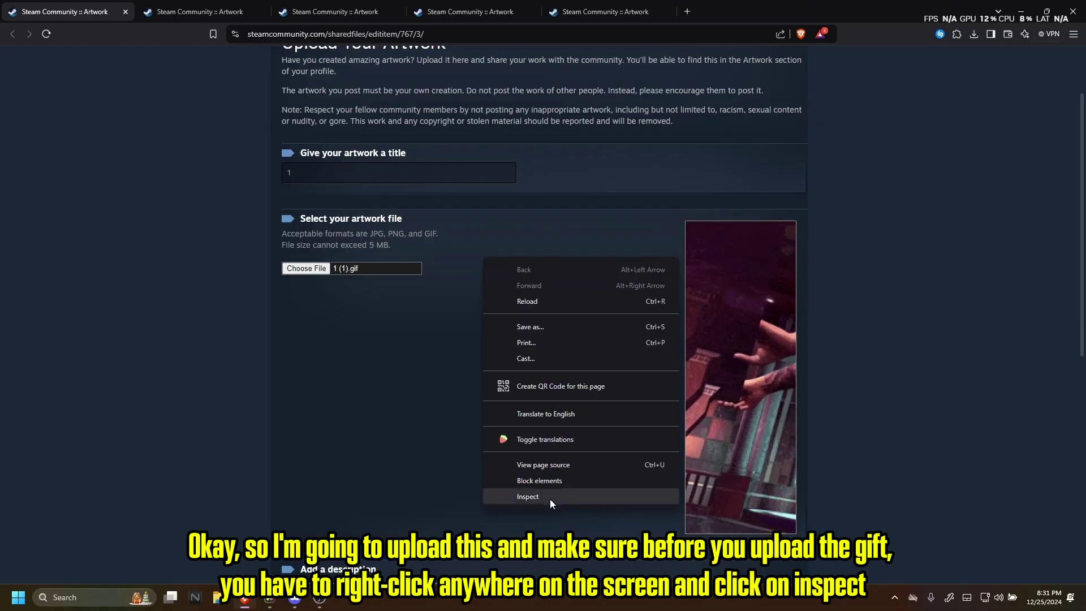
right_click(363, 372)
right_click(165, 269)
right_click(503, 347)
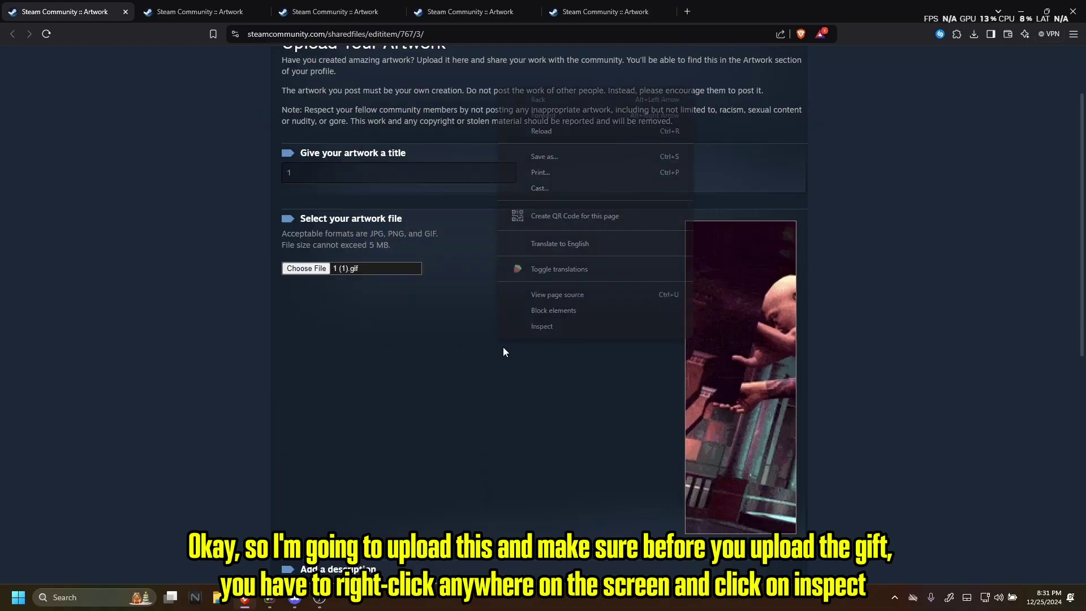
Paste and run the upload-override jQuery code in the page's developer console
left_click(549, 329)
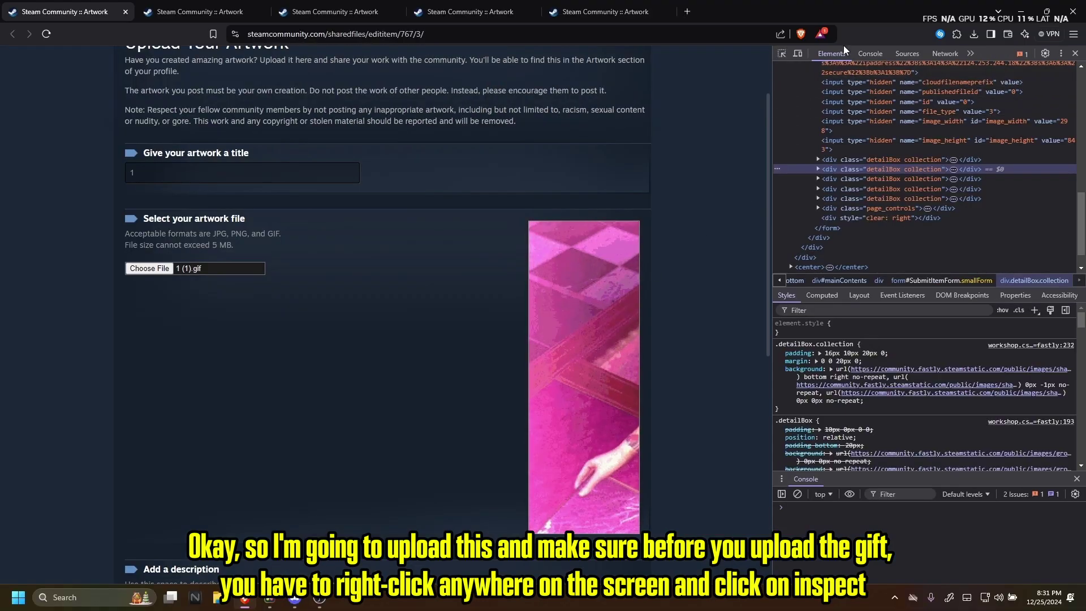
left_click(867, 54)
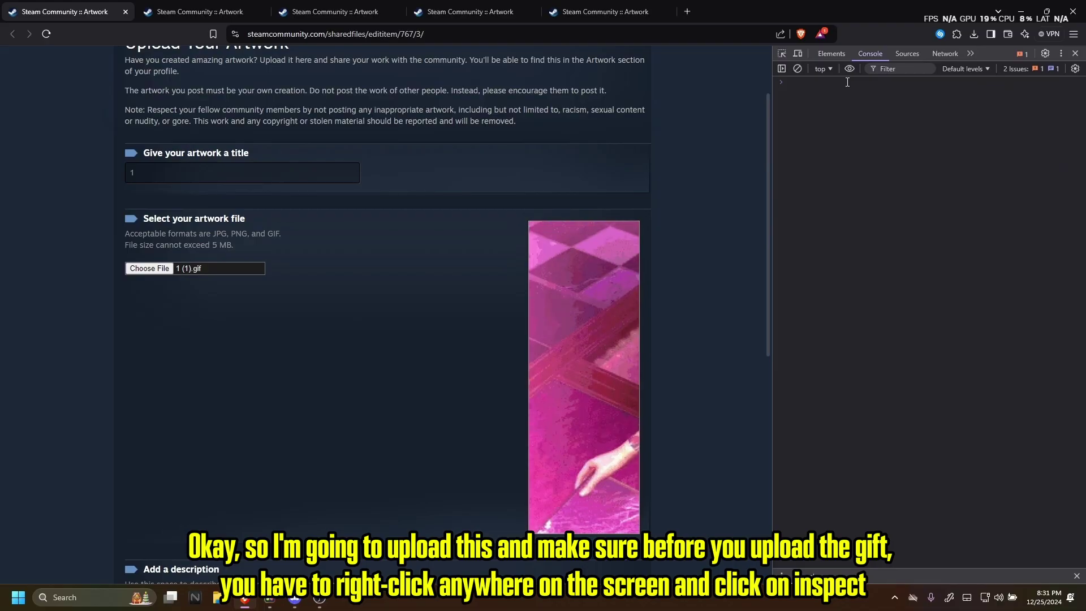
type("$J('[name=consumer_app_id]').val(480);$J('[name=file_type]').val(0);$J('[name=visibility]').val(0);")
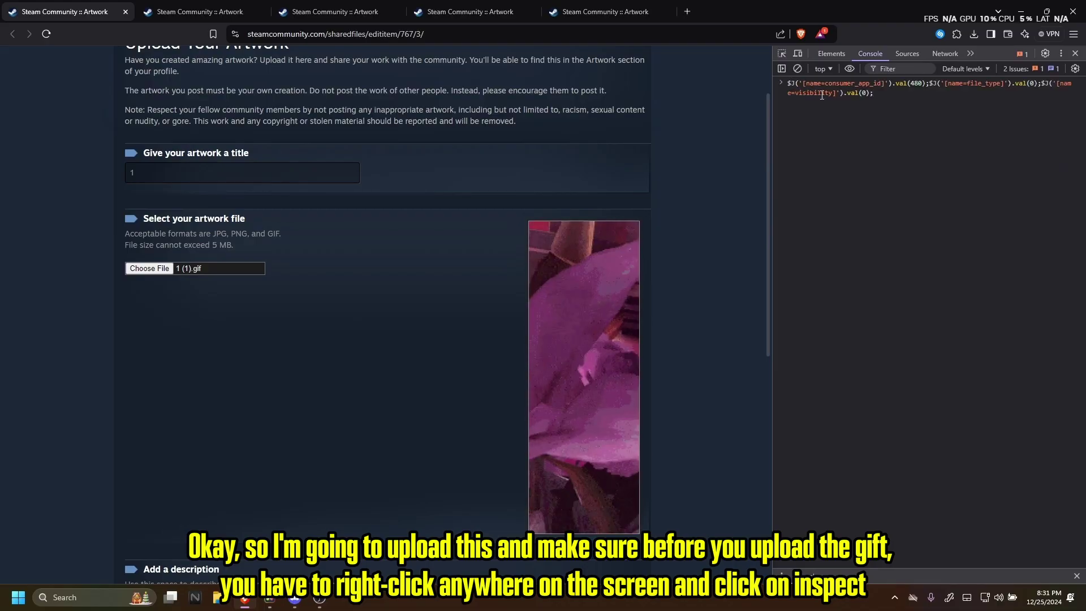
key("Return")
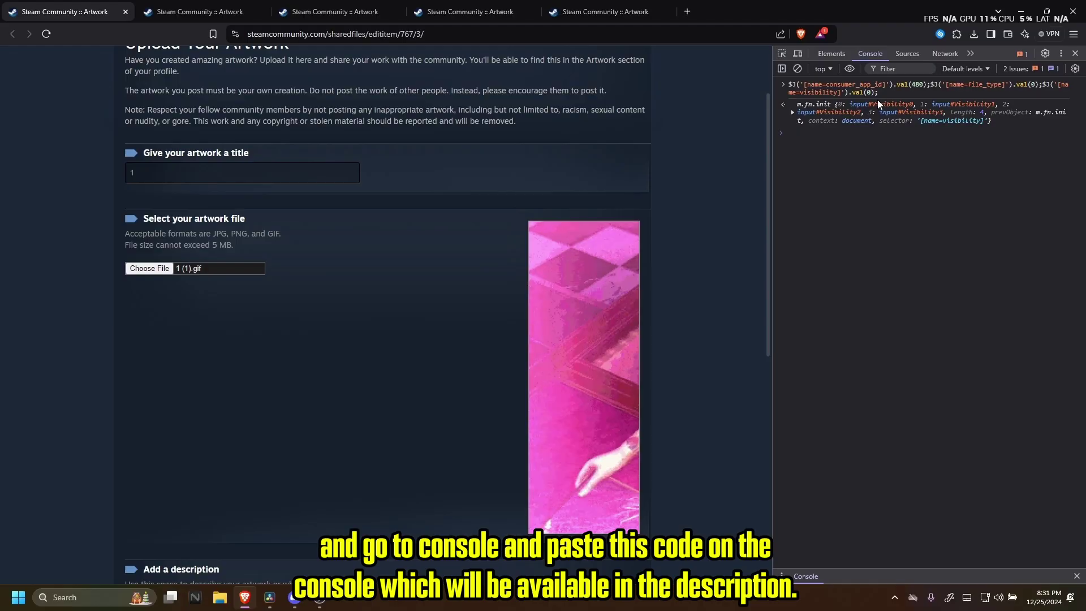
scroll(403, 311, "down", 3)
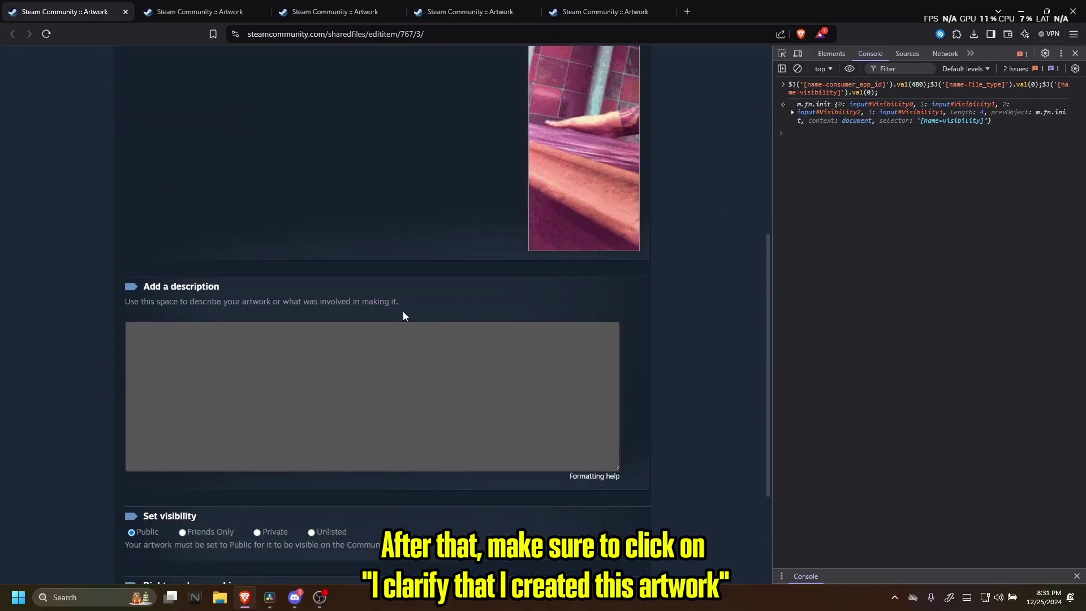
scroll(357, 340, "down", 2)
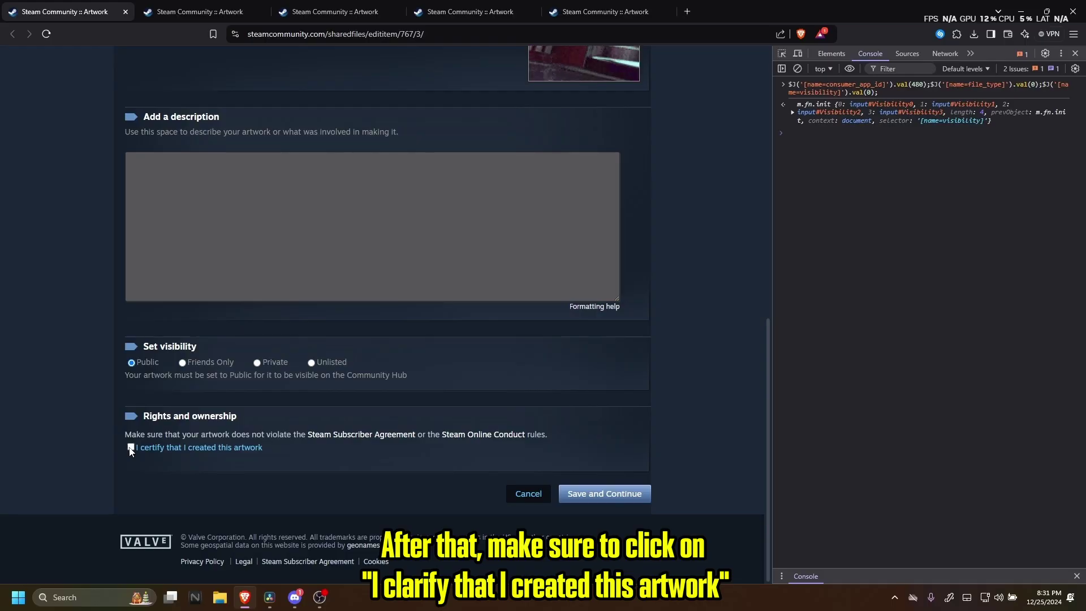
Certify the artwork as your own, submit GIF 1, and switch to the upload for 2
left_click(131, 449)
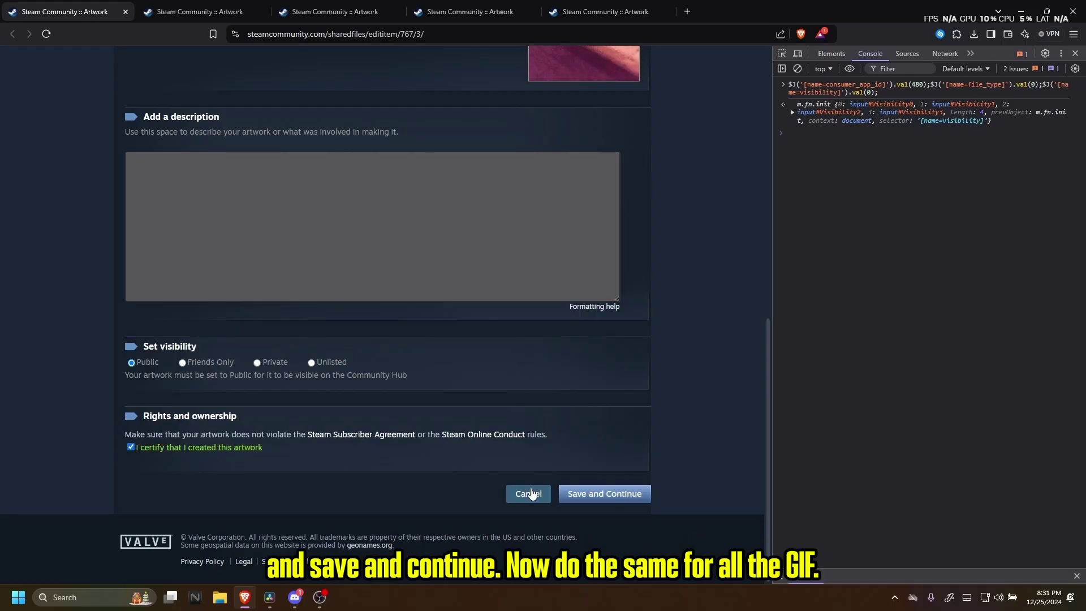
left_click(603, 494)
key("ctrl+Tab")
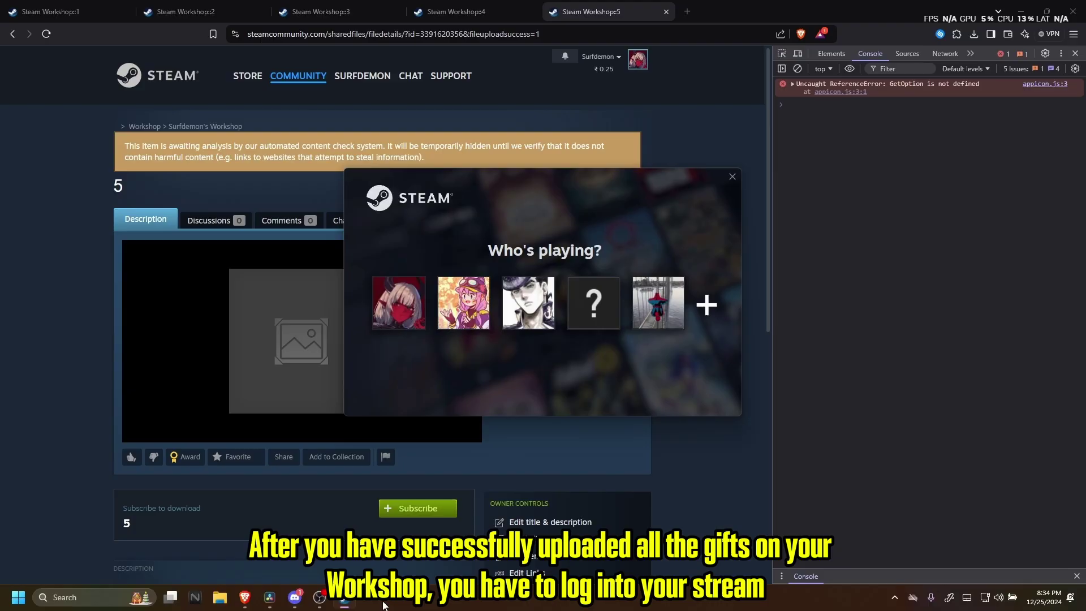
Sign in to the Steam client as your own account and go to your profile page
left_click(400, 311)
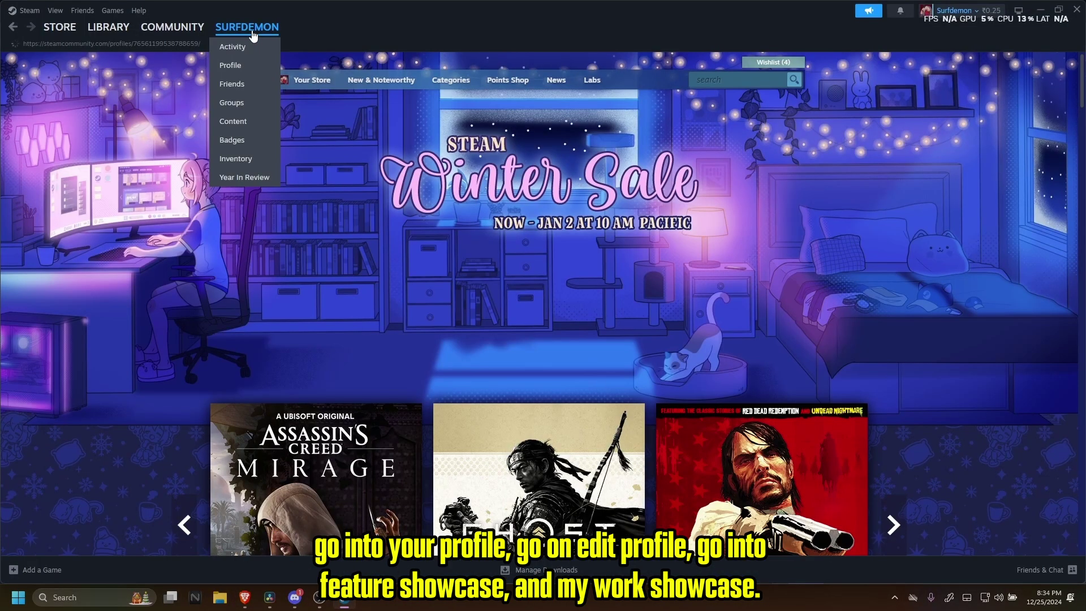
left_click(252, 34)
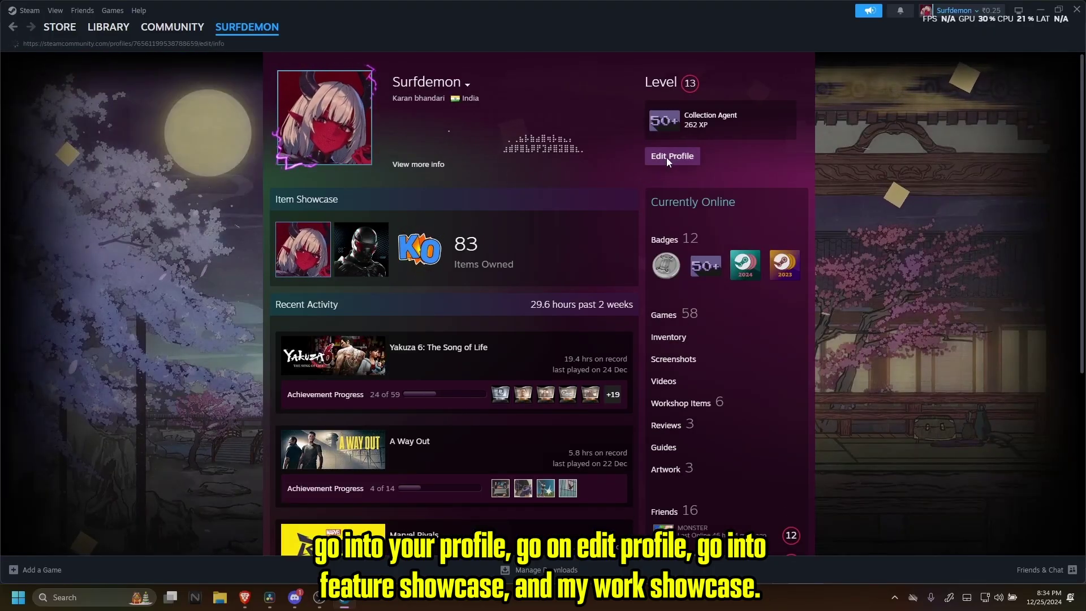
Set the profile's Featured Showcase type to My Workshop Showcase
left_click(666, 158)
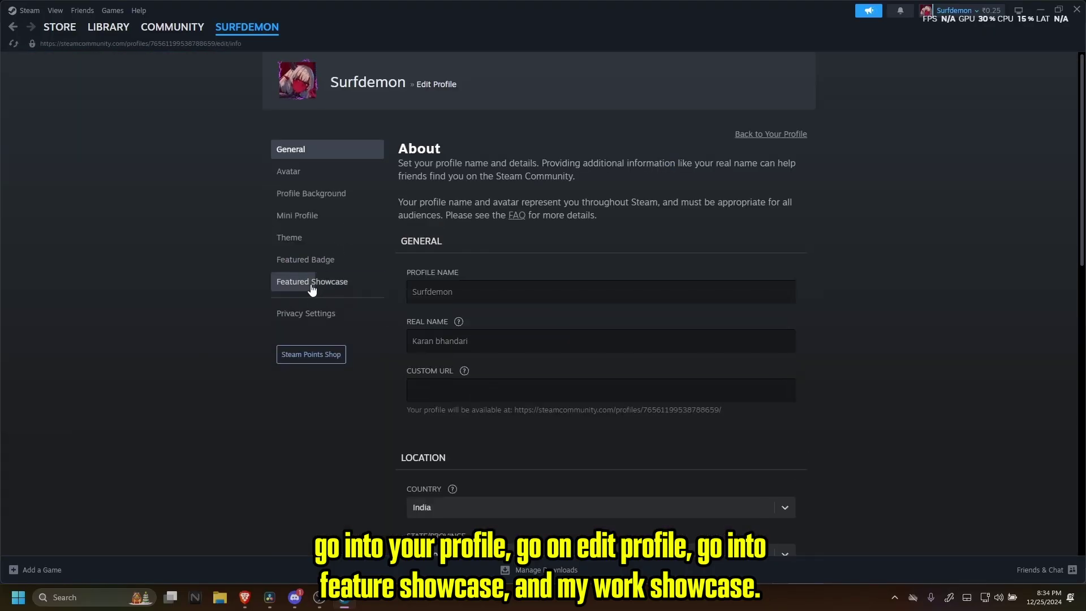
left_click(314, 284)
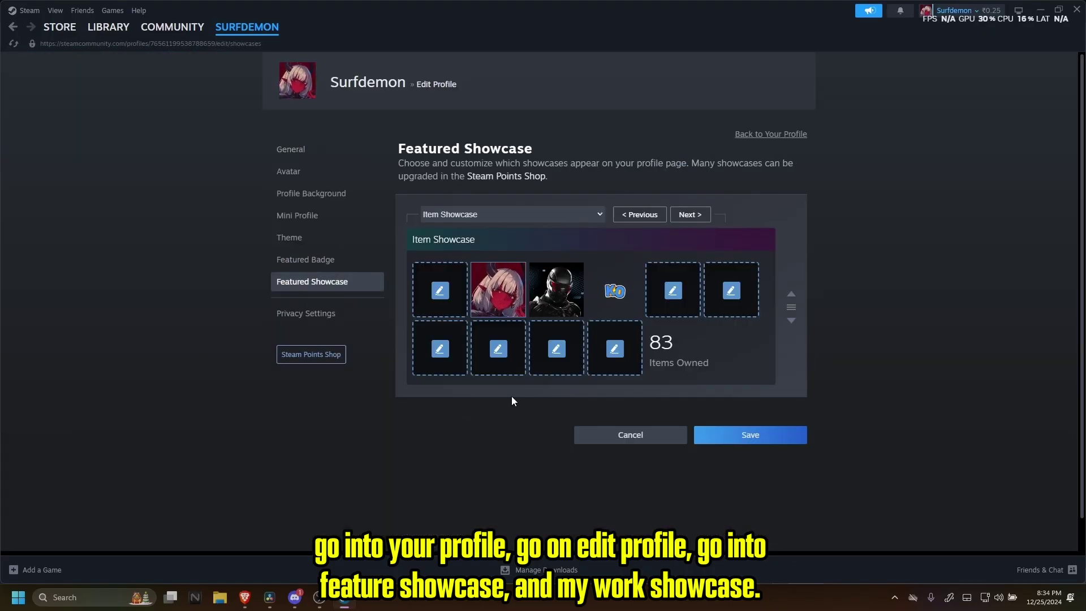
left_click(541, 214)
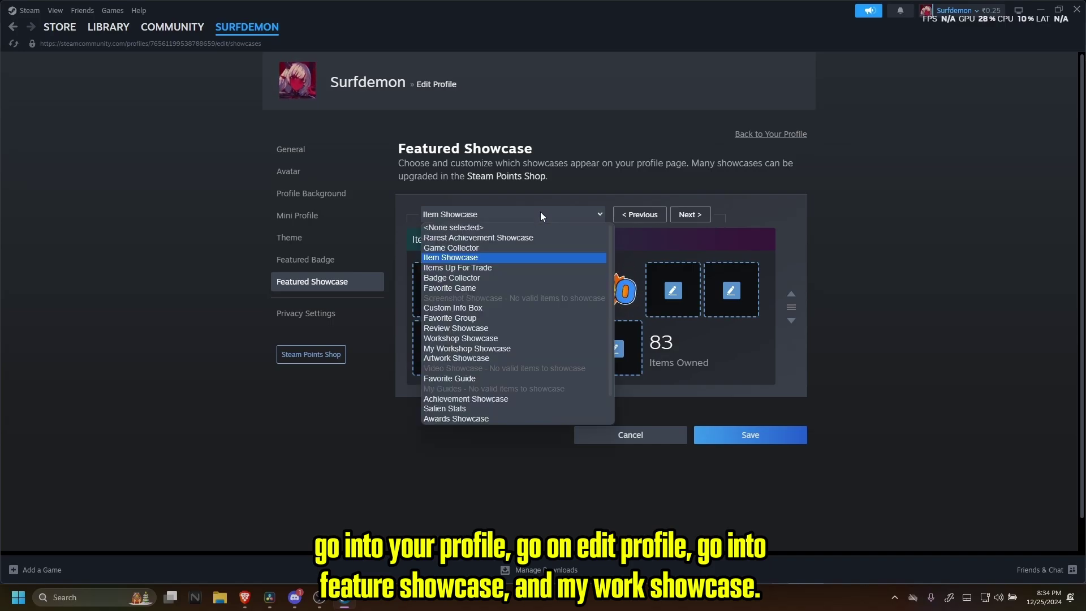
left_click(530, 349)
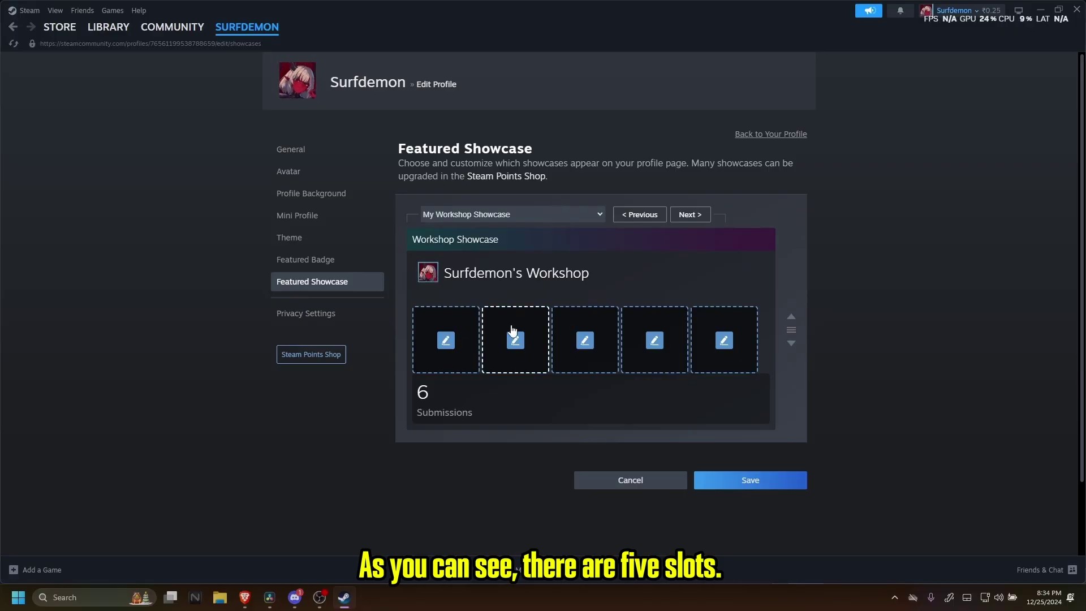
Fill the showcase slots with the strips in order, starting with strip 1
left_click(445, 342)
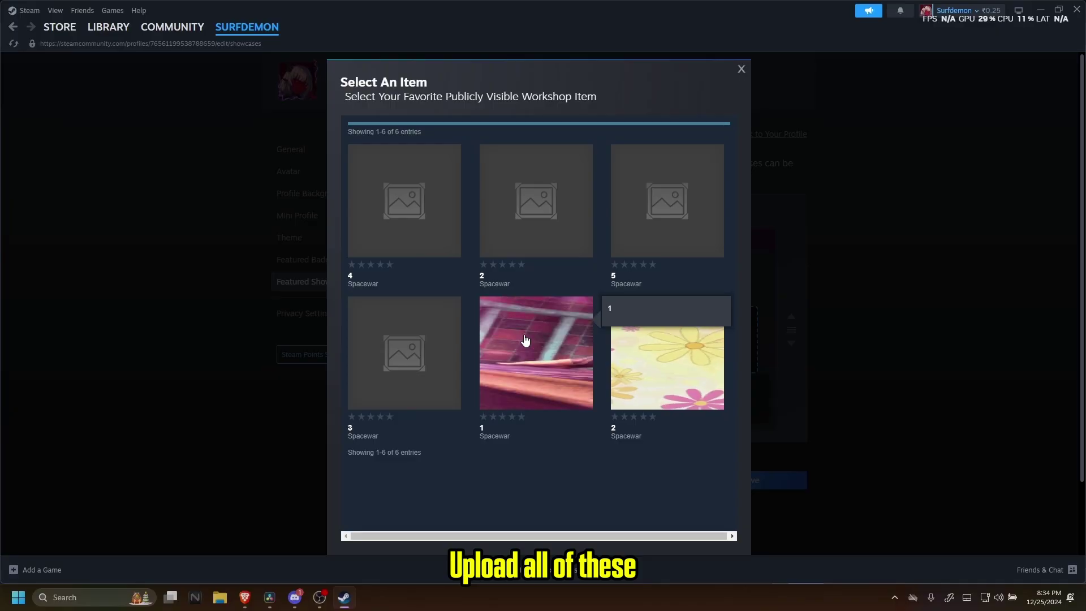
left_click(522, 340)
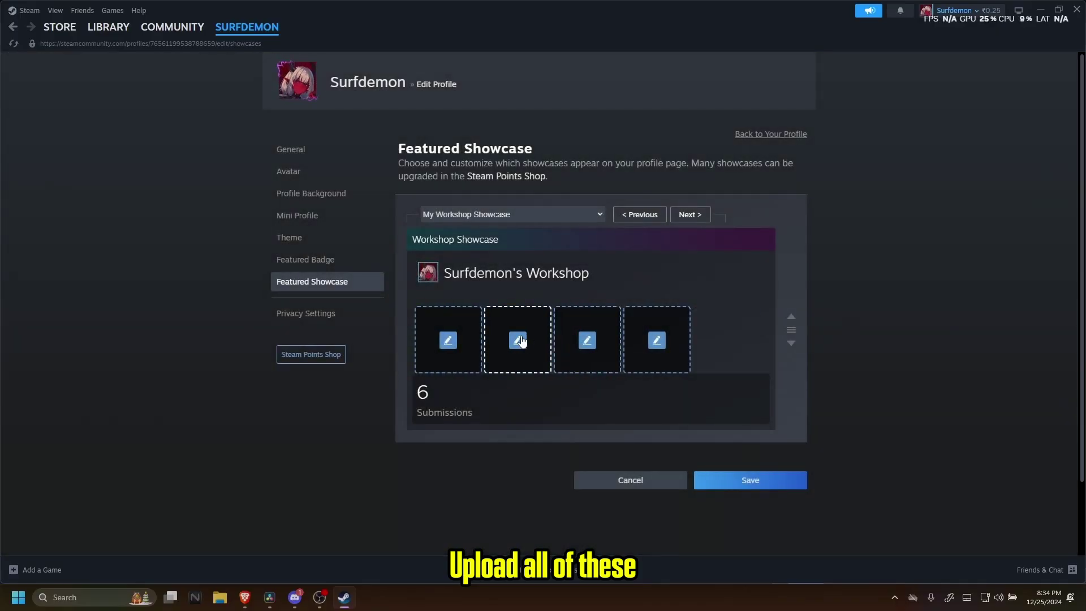
left_click(520, 341)
left_click(665, 337)
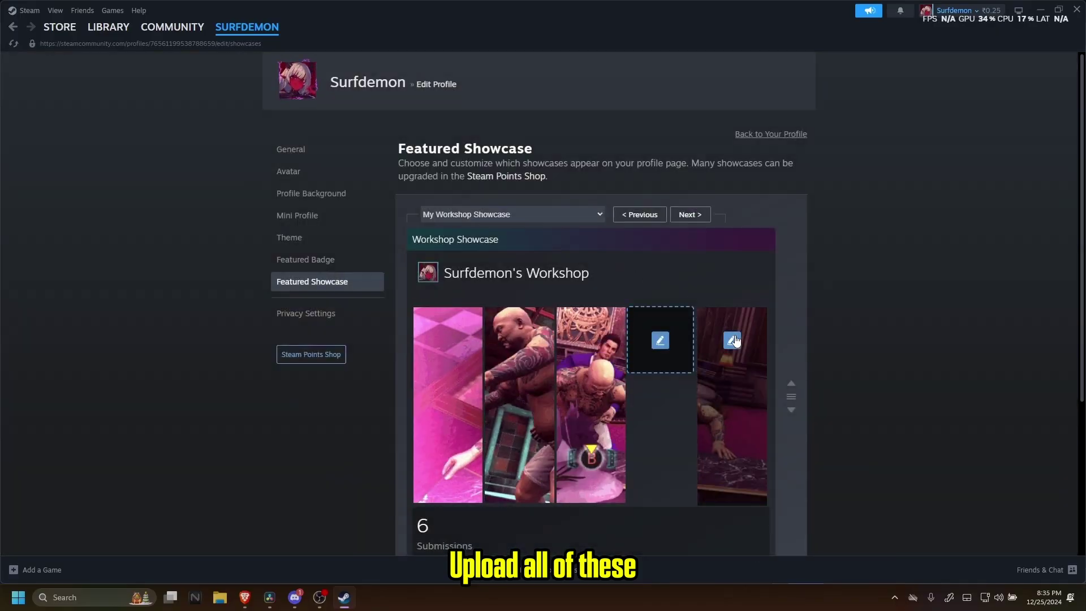
scroll(831, 293, "down", 3)
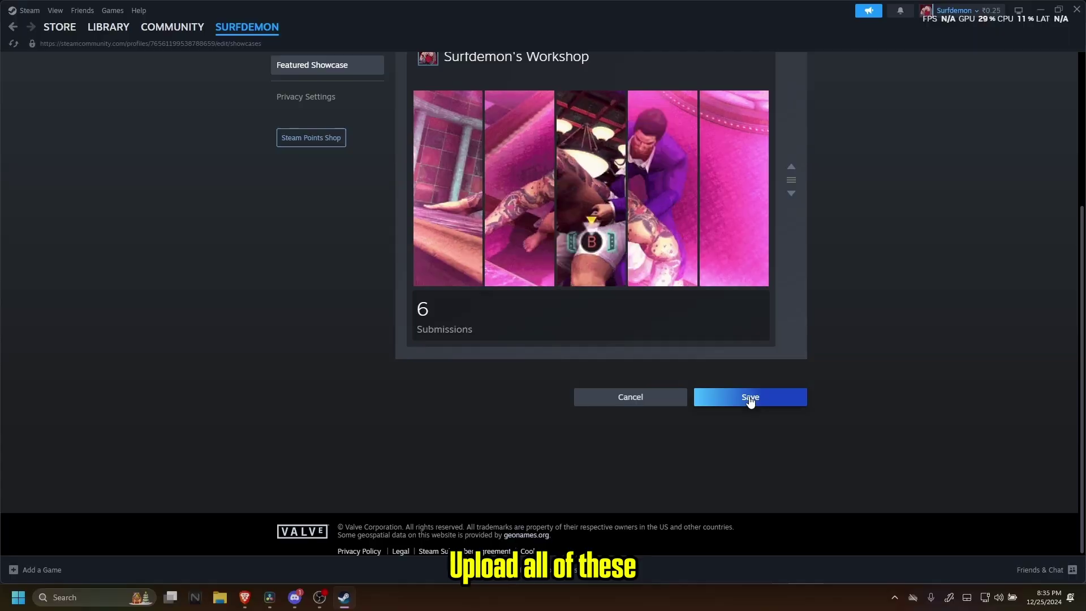
Save the Workshop Showcase layout and go back to the Surfdemon profile
left_click(749, 399)
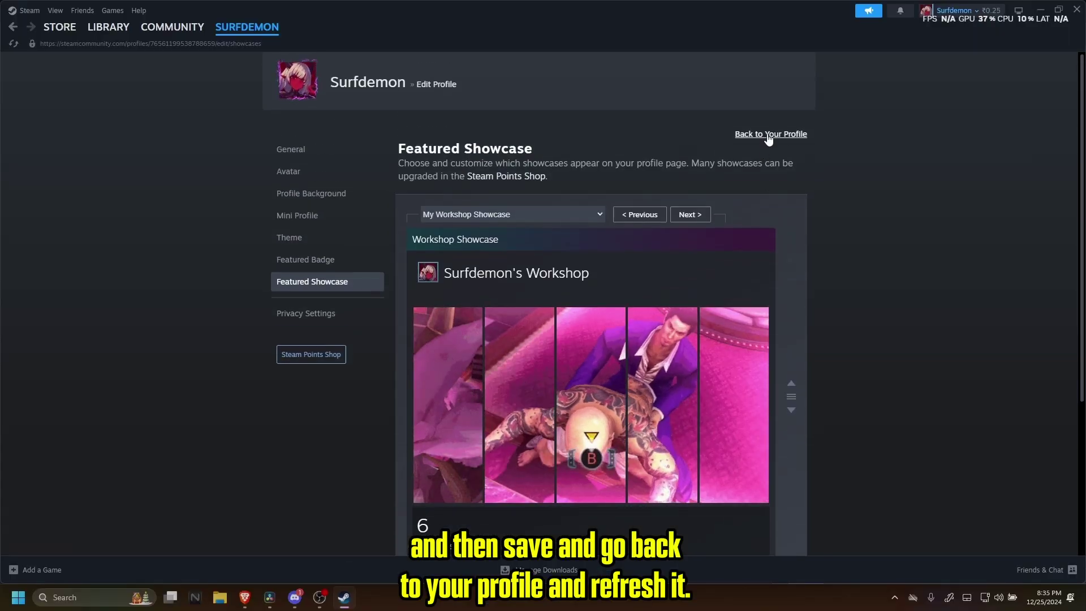
left_click(768, 136)
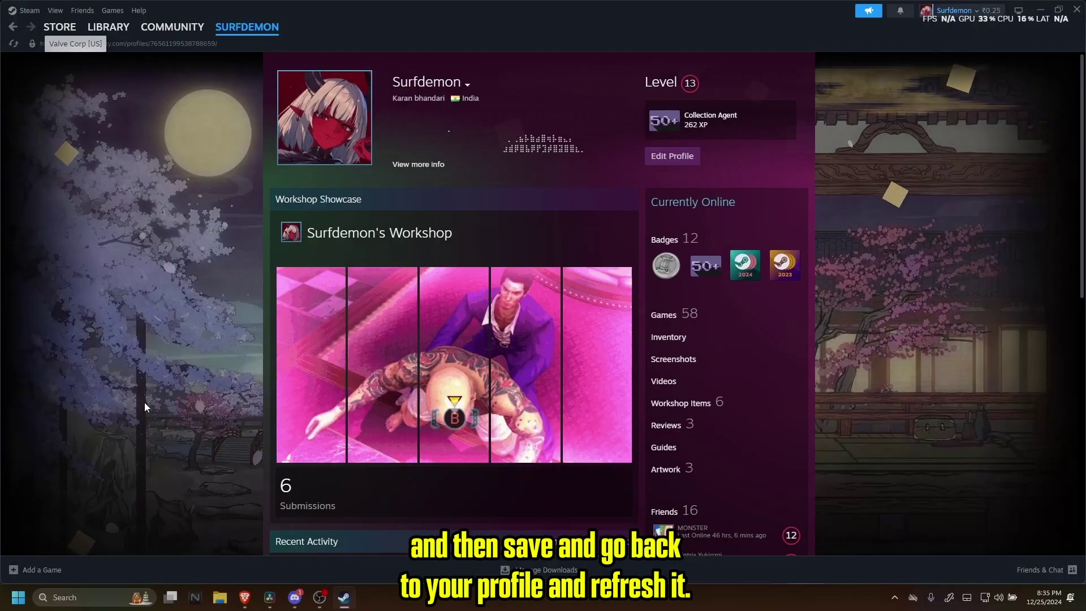